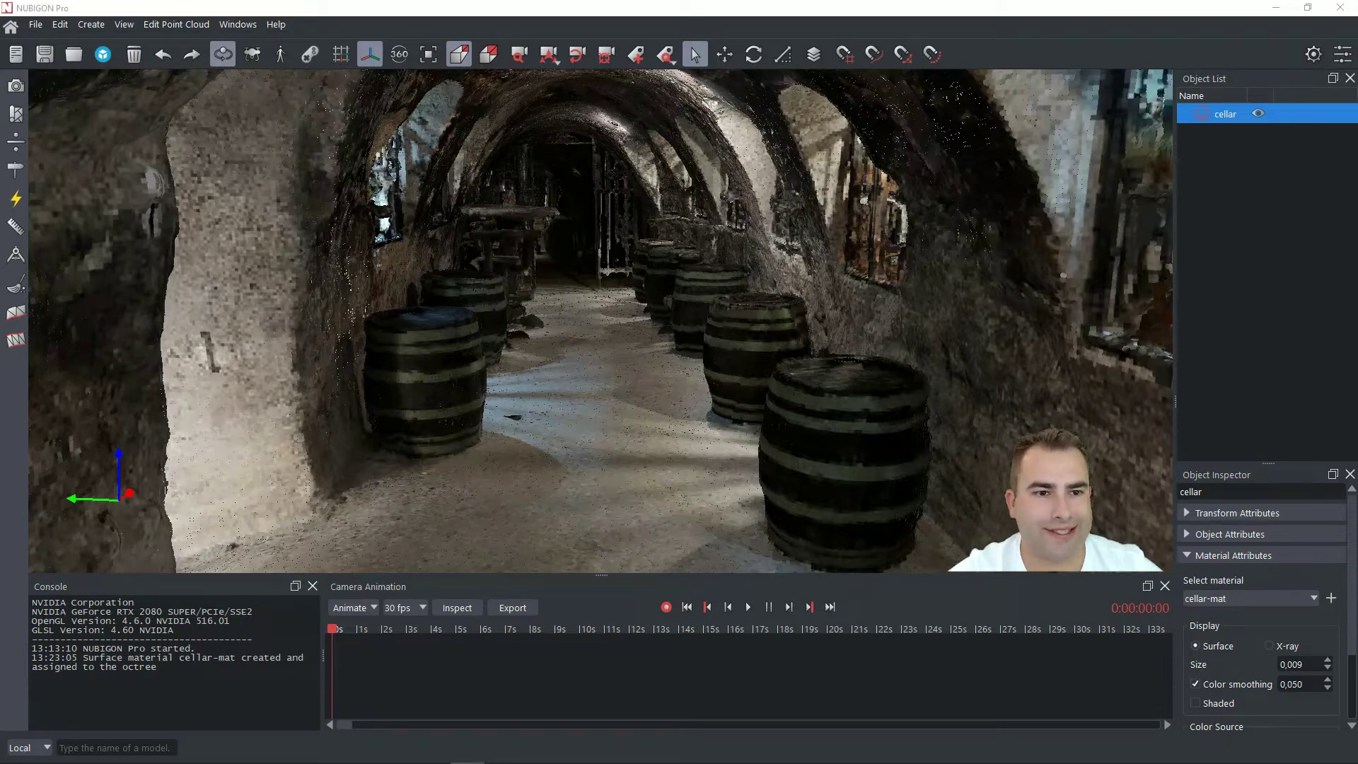
Examine the cellar point cloud from the barrel passage outward, orbiting, zooming and panning around the whole model.
{"action": "left_click_drag", "start_coordinate": [605, 361], "coordinate": [592, 353]}
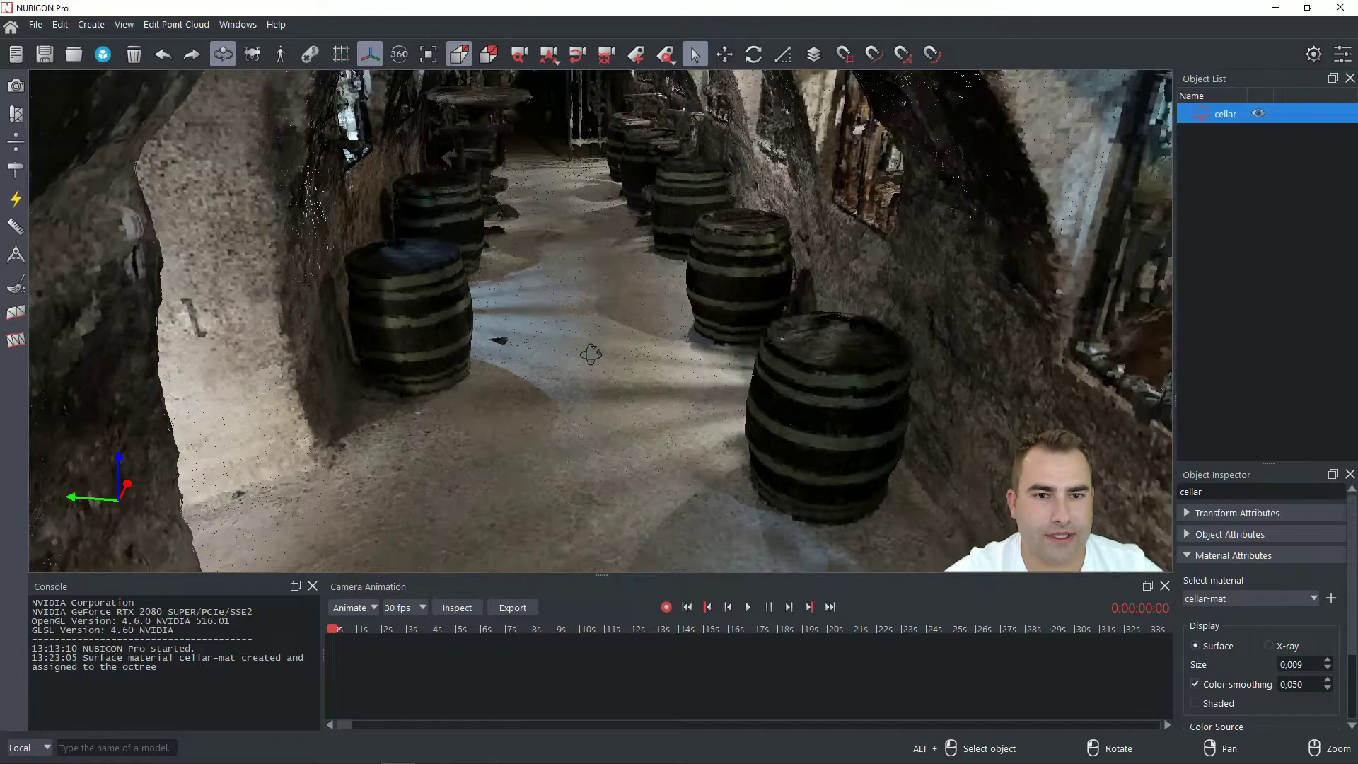
{"action": "scroll", "coordinate": [686, 295], "scroll_direction": "down", "scroll_amount": 5}
{"action": "left_click_drag", "start_coordinate": [707, 284], "coordinate": [782, 259]}
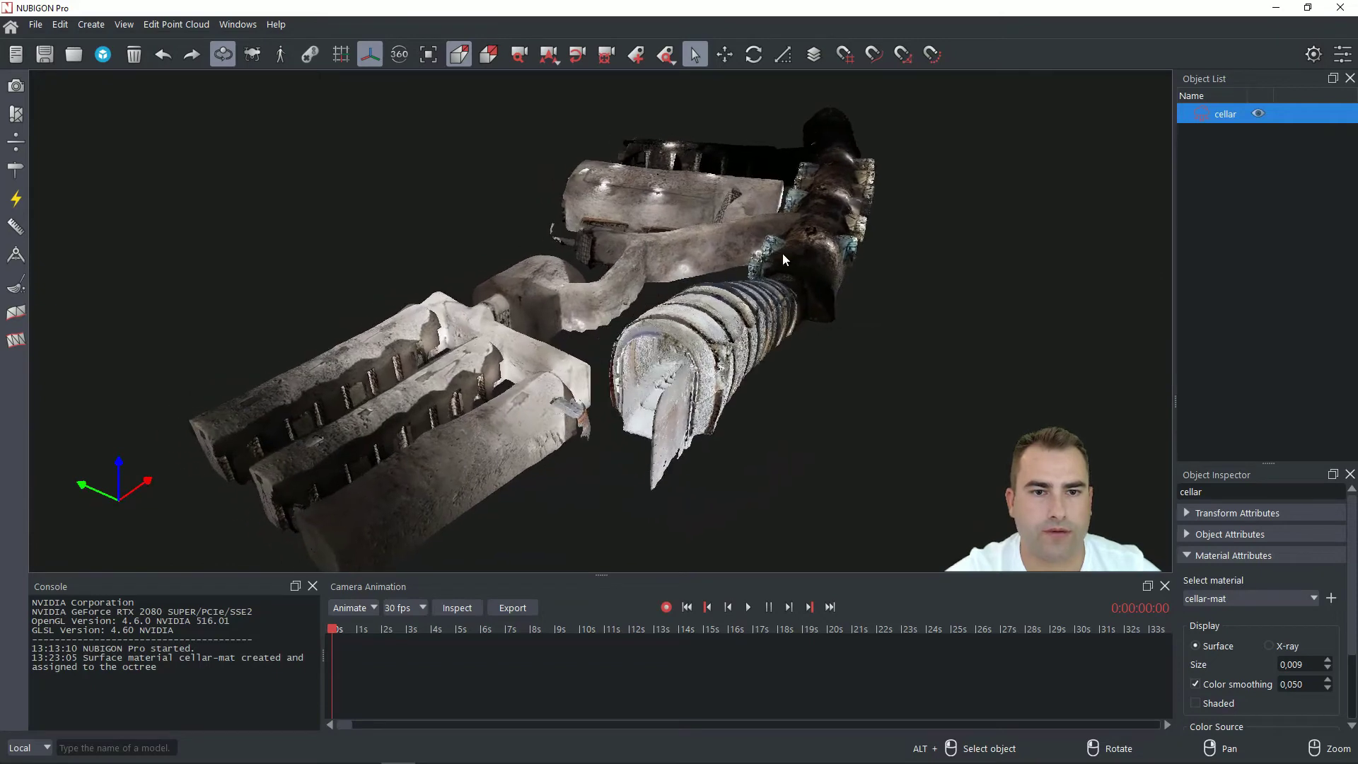
{"action": "mouse_move", "coordinate": [749, 303]}
{"action": "left_mouse_down"}
{"action": "mouse_move", "coordinate": [793, 286]}
{"action": "mouse_move", "coordinate": [714, 309]}
{"action": "mouse_move", "coordinate": [750, 297]}
{"action": "left_mouse_up"}
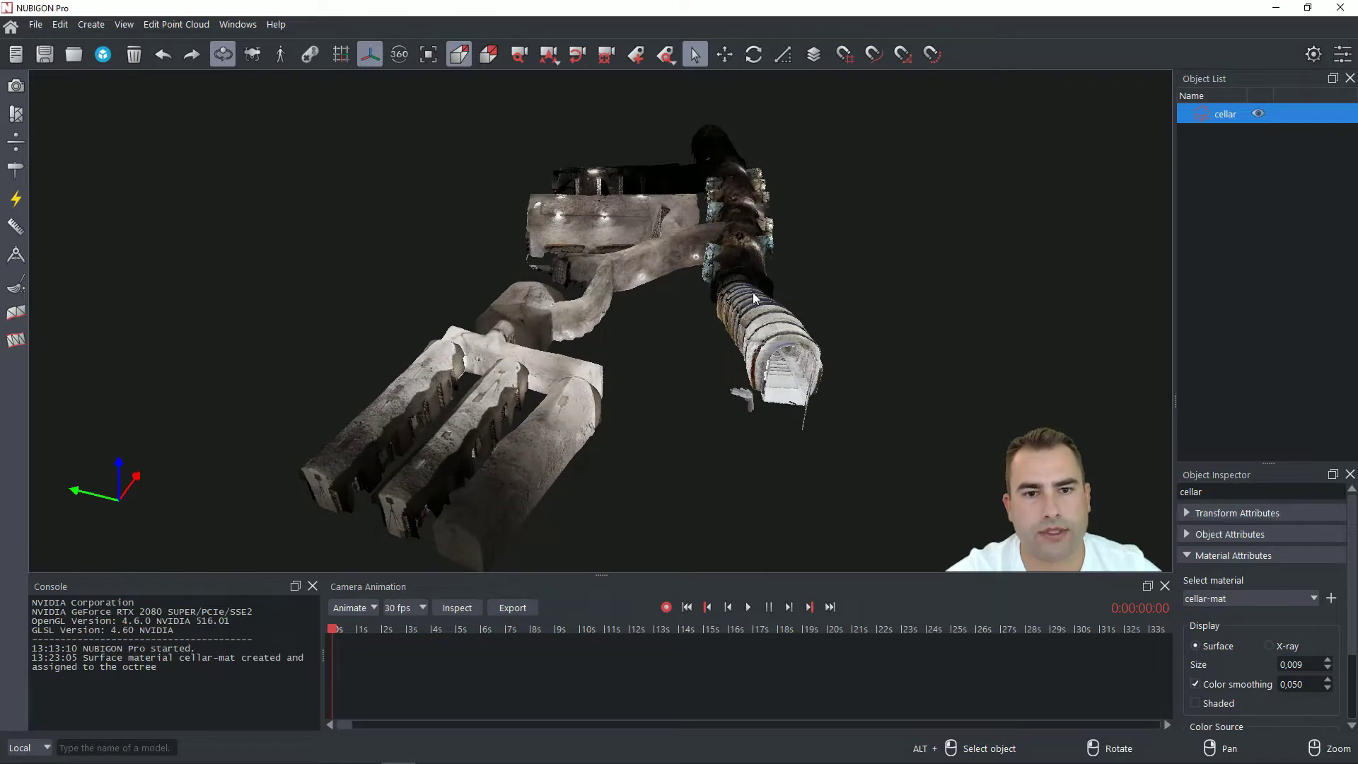
{"action": "left_click_drag", "start_coordinate": [748, 292], "coordinate": [537, 297]}
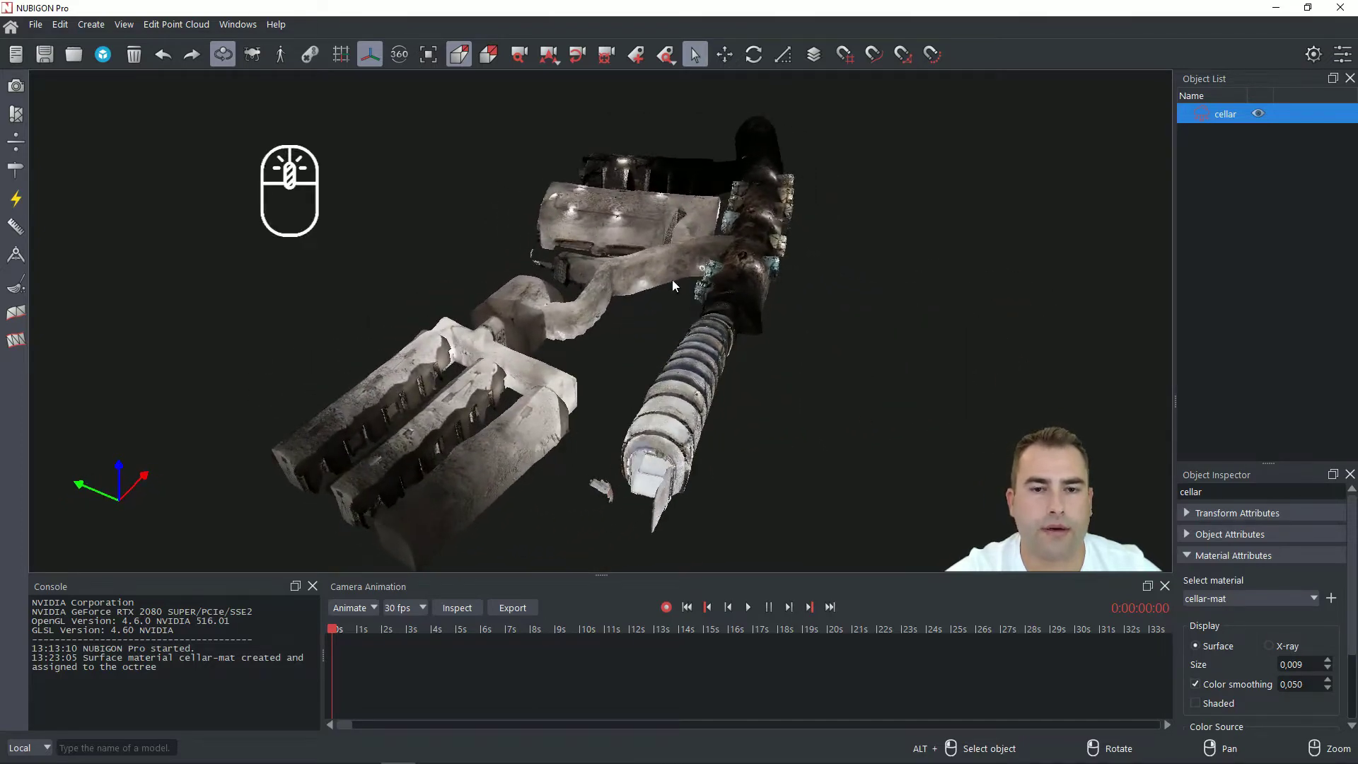
{"action": "scroll", "coordinate": [672, 197], "scroll_direction": "up", "scroll_amount": 5}
{"action": "scroll", "coordinate": [664, 194], "scroll_direction": "down", "scroll_amount": 6}
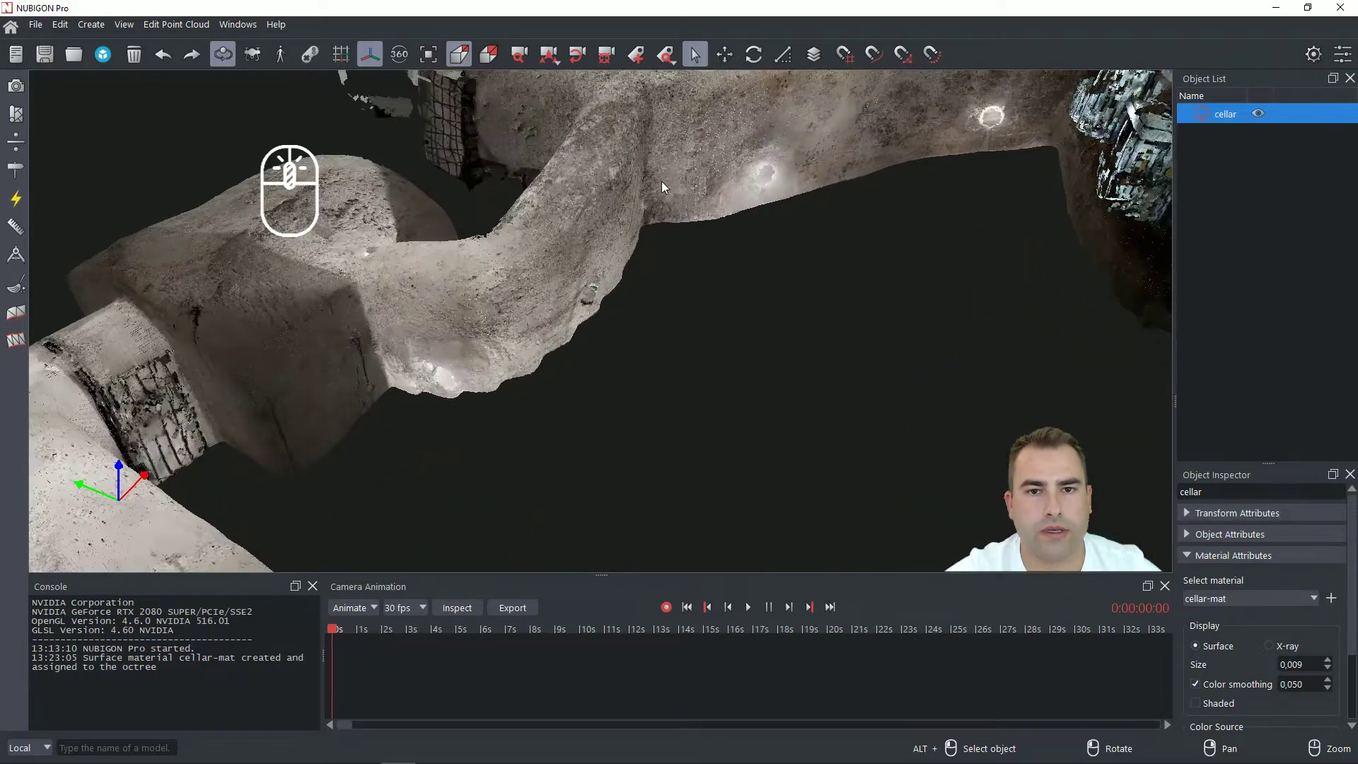
{"action": "scroll", "coordinate": [610, 228], "scroll_direction": "up", "scroll_amount": 2}
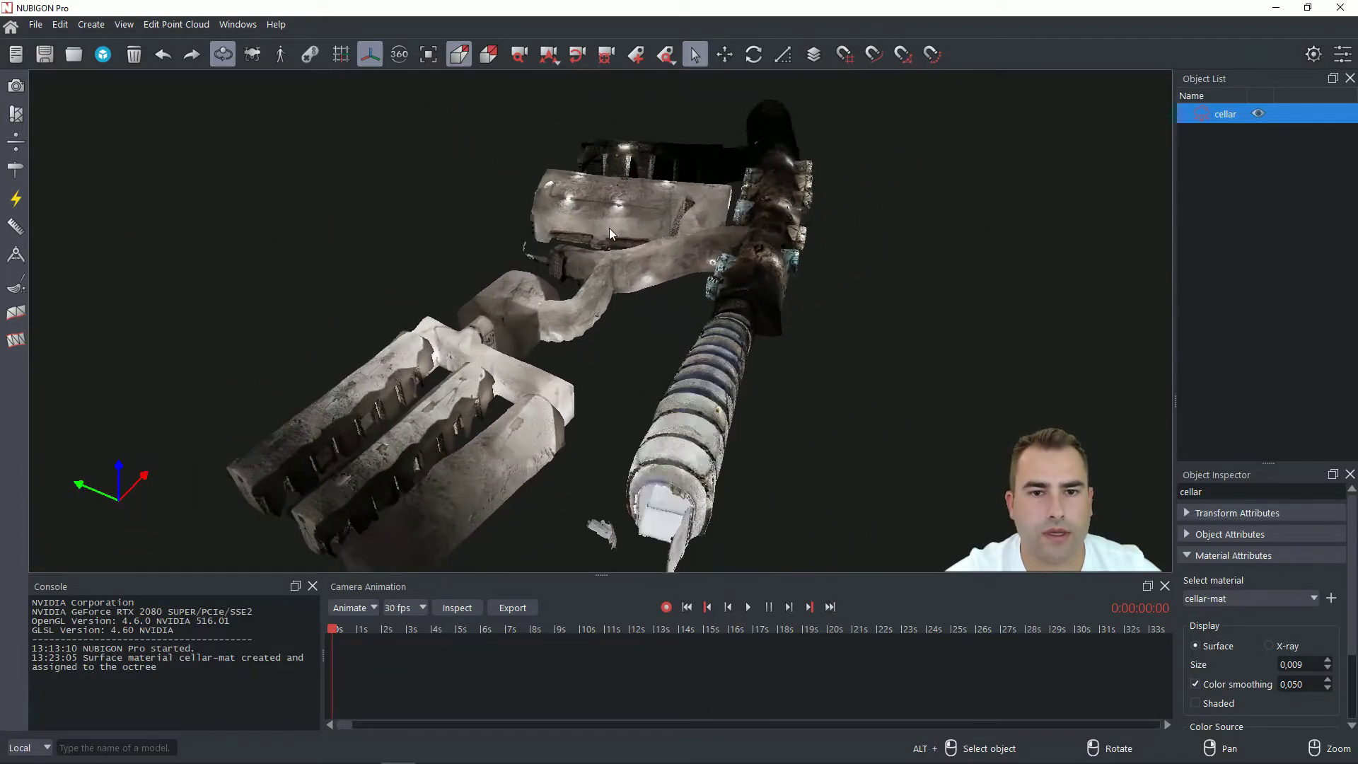
{"action": "right_click_drag", "start_coordinate": [716, 346], "coordinate": [821, 321]}
{"action": "left_click_drag", "start_coordinate": [820, 320], "coordinate": [751, 327]}
{"action": "right_click_drag", "start_coordinate": [752, 314], "coordinate": [803, 302]}
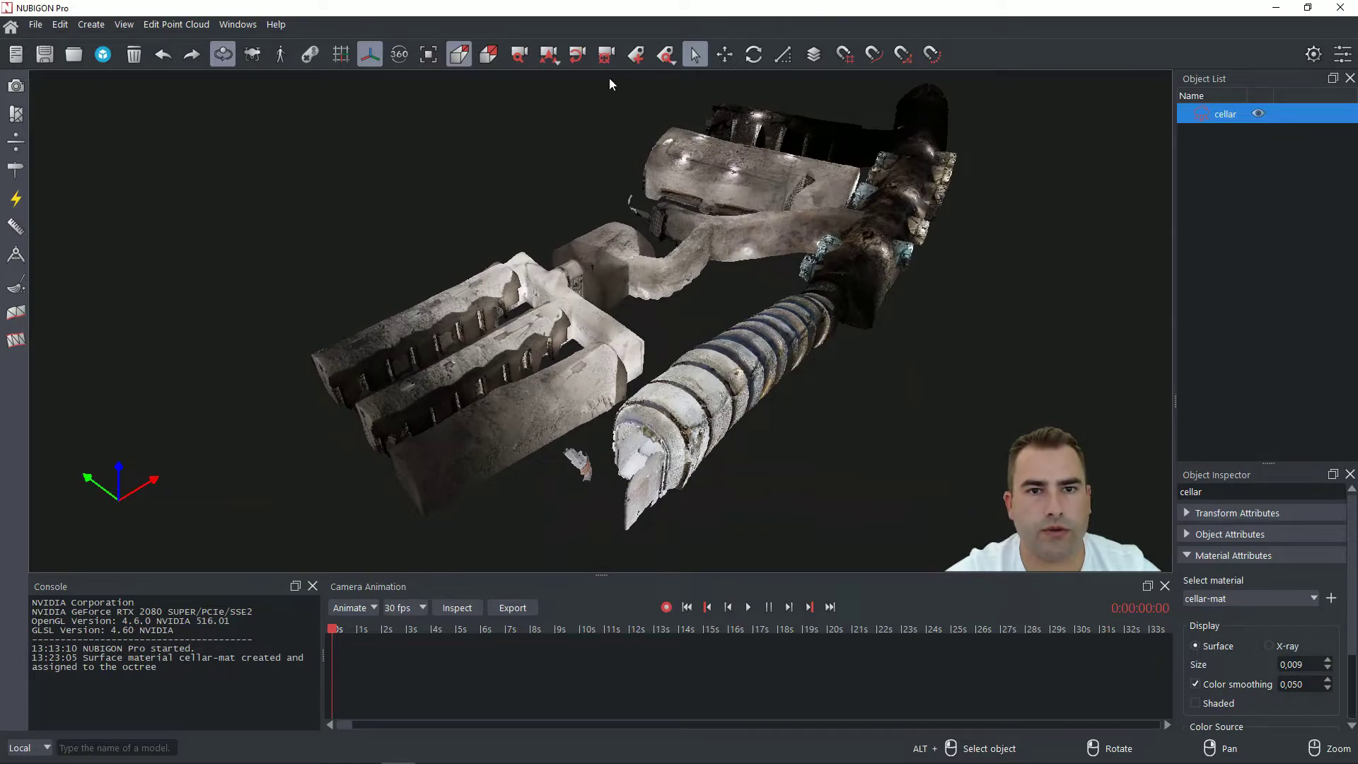
Set a new camera rotation centre at the outer end of the three-pronged section and try orbiting, panning and zooming around it.
{"action": "left_click", "coordinate": [606, 56]}
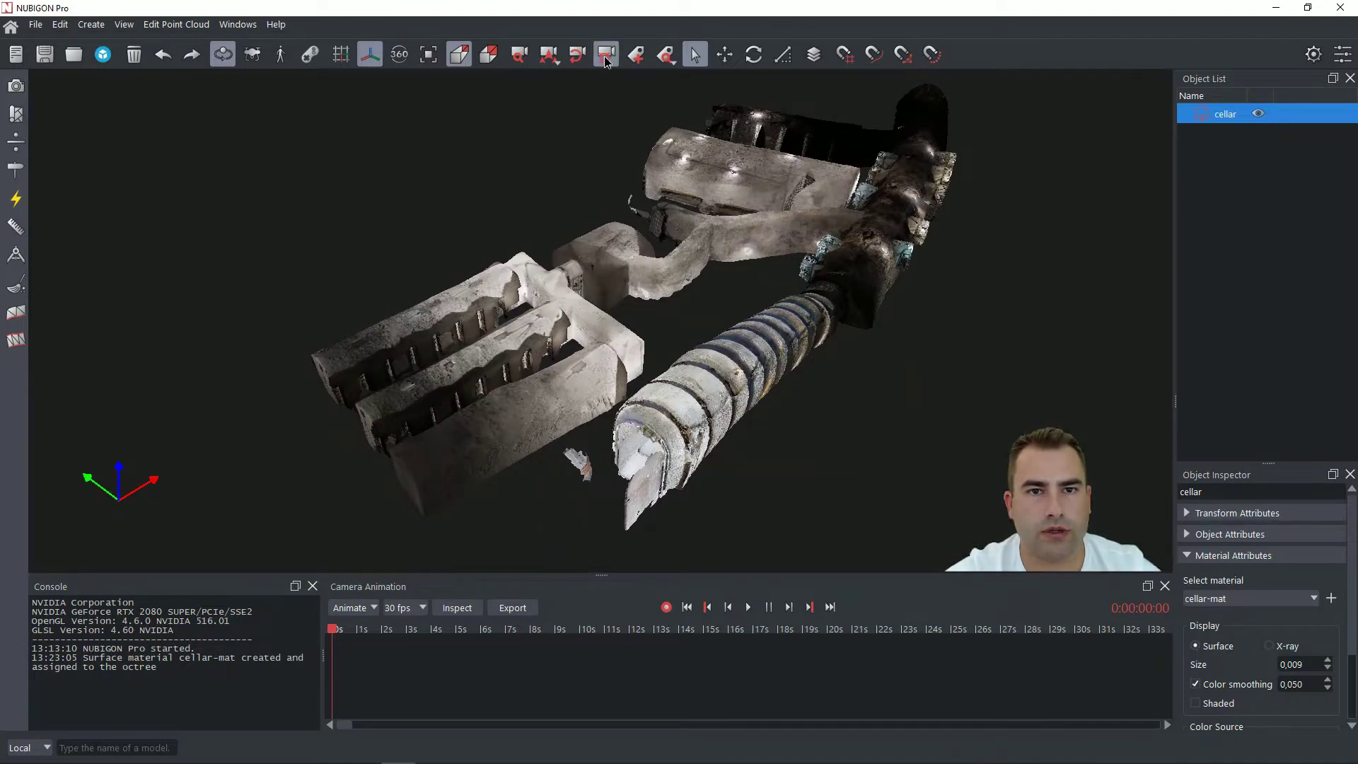
{"action": "left_click", "coordinate": [332, 362]}
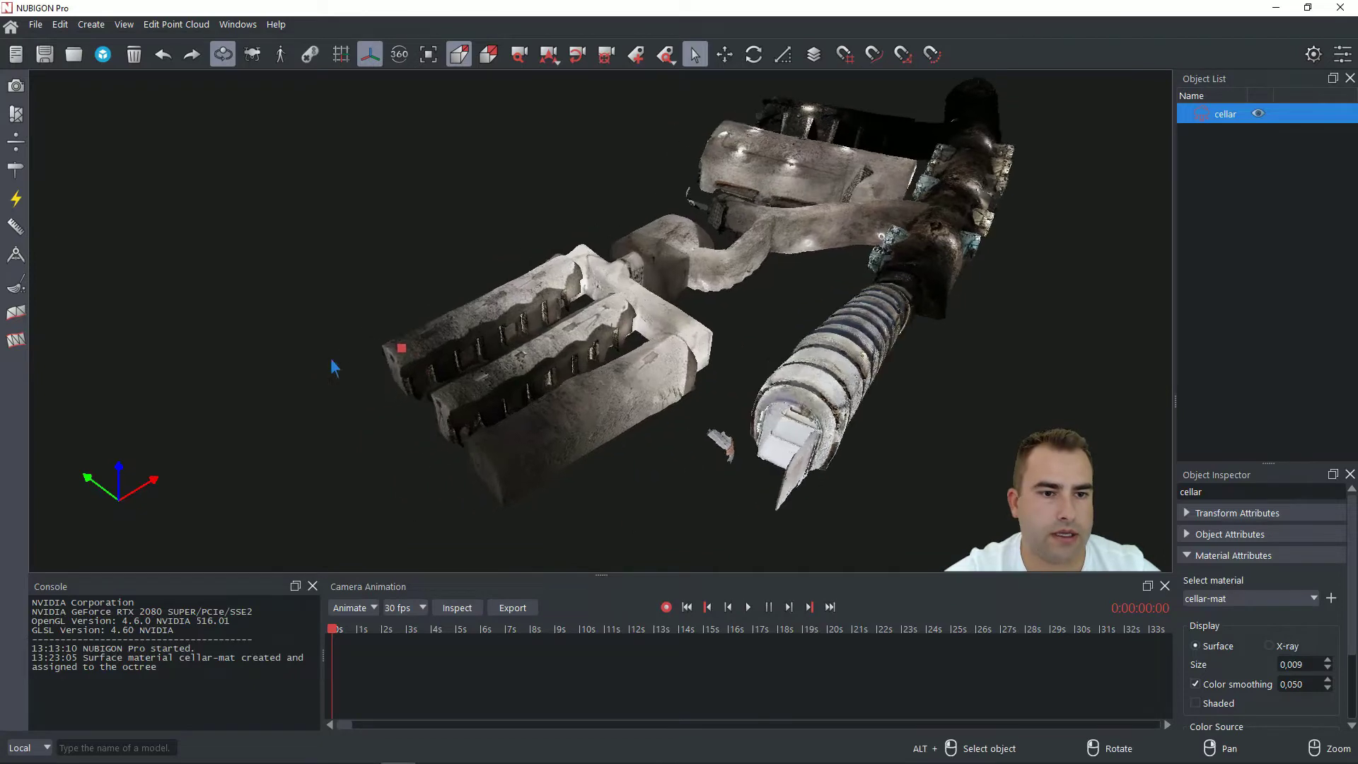
{"action": "mouse_move", "coordinate": [635, 378]}
{"action": "left_mouse_down"}
{"action": "mouse_move", "coordinate": [647, 369]}
{"action": "mouse_move", "coordinate": [617, 343]}
{"action": "mouse_move", "coordinate": [621, 382]}
{"action": "mouse_move", "coordinate": [537, 376]}
{"action": "mouse_move", "coordinate": [668, 375]}
{"action": "mouse_move", "coordinate": [619, 386]}
{"action": "left_mouse_up"}
{"action": "scroll", "coordinate": [623, 341], "scroll_direction": "up", "scroll_amount": 3}
{"action": "right_click_drag", "start_coordinate": [905, 274], "coordinate": [472, 332]}
{"action": "scroll", "coordinate": [651, 314], "scroll_direction": "down", "scroll_amount": 4}
{"action": "scroll", "coordinate": [471, 333], "scroll_direction": "down", "scroll_amount": 2}
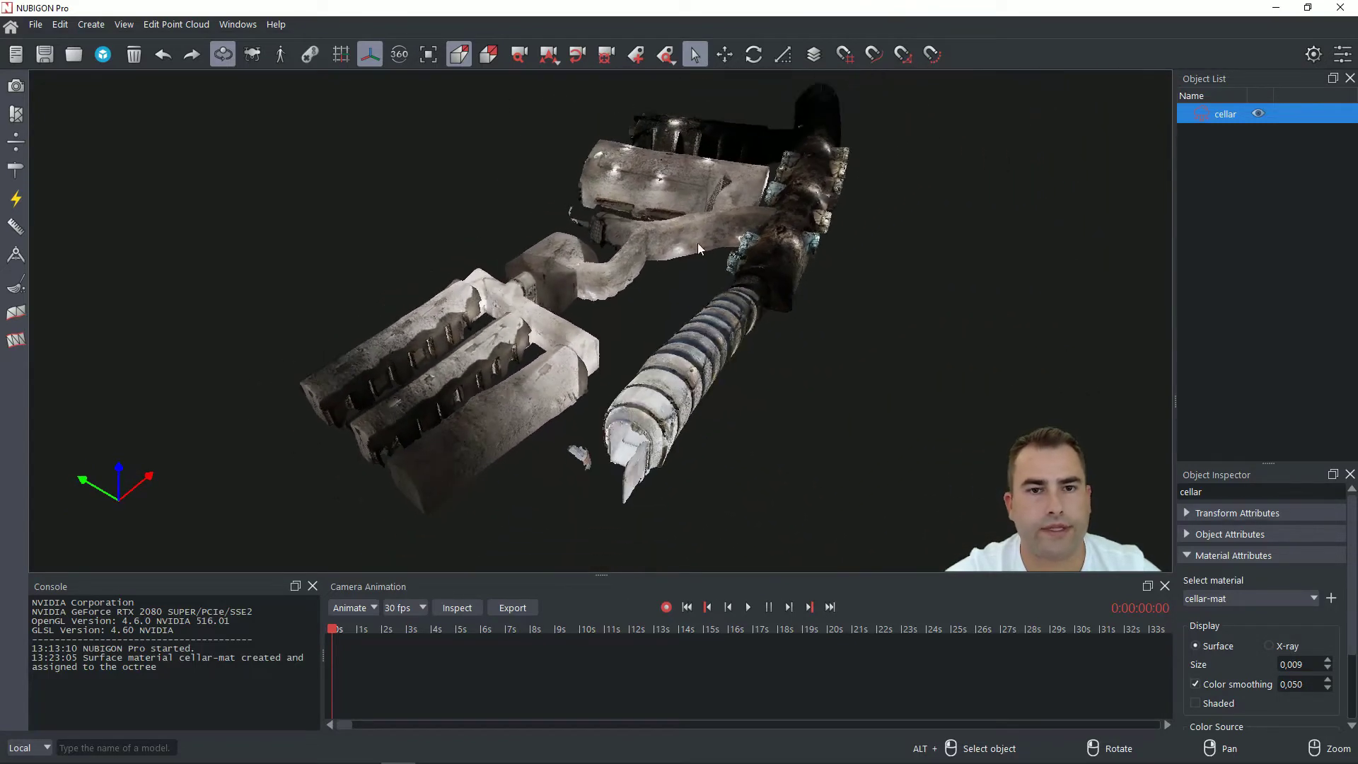
{"action": "right_click_drag", "start_coordinate": [707, 212], "coordinate": [691, 216]}
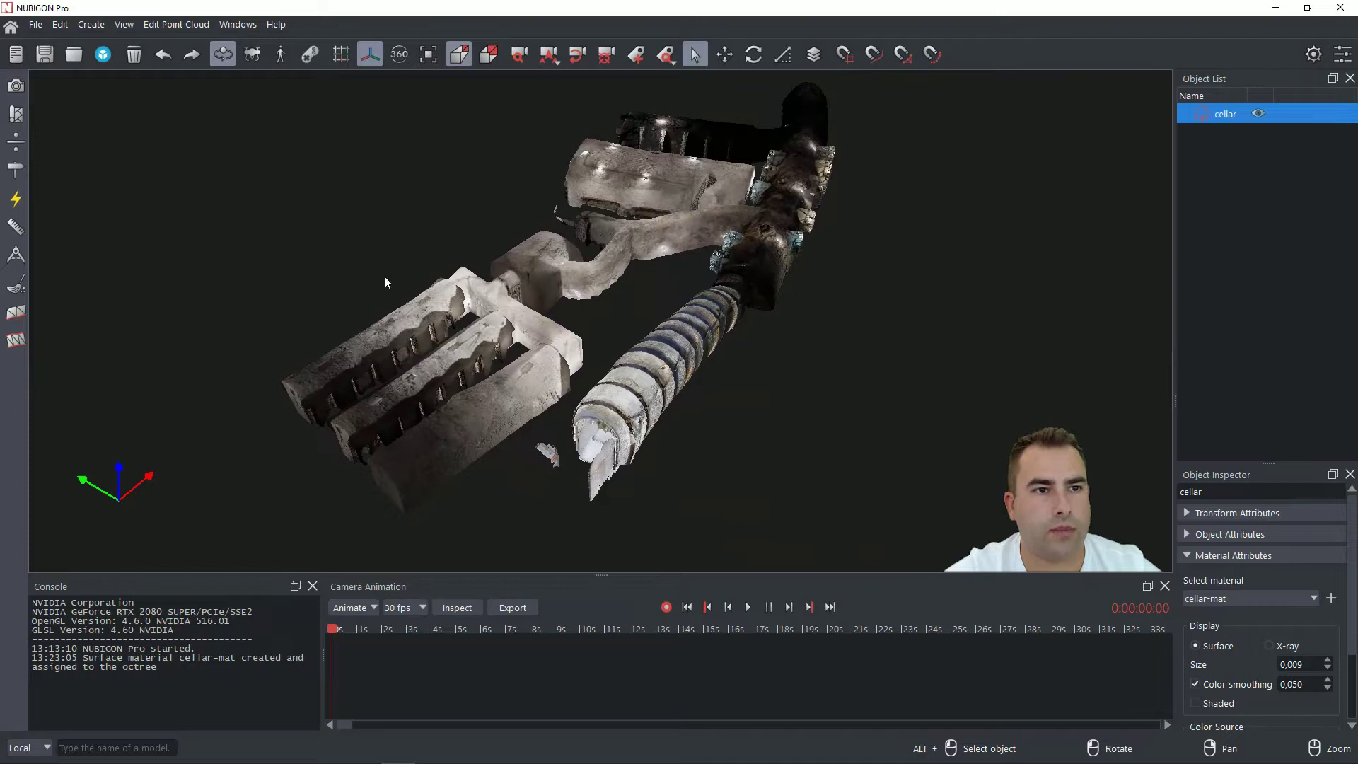
Switch the navigation to fly mode and dismiss its settings window.
{"action": "left_click", "coordinate": [253, 55]}
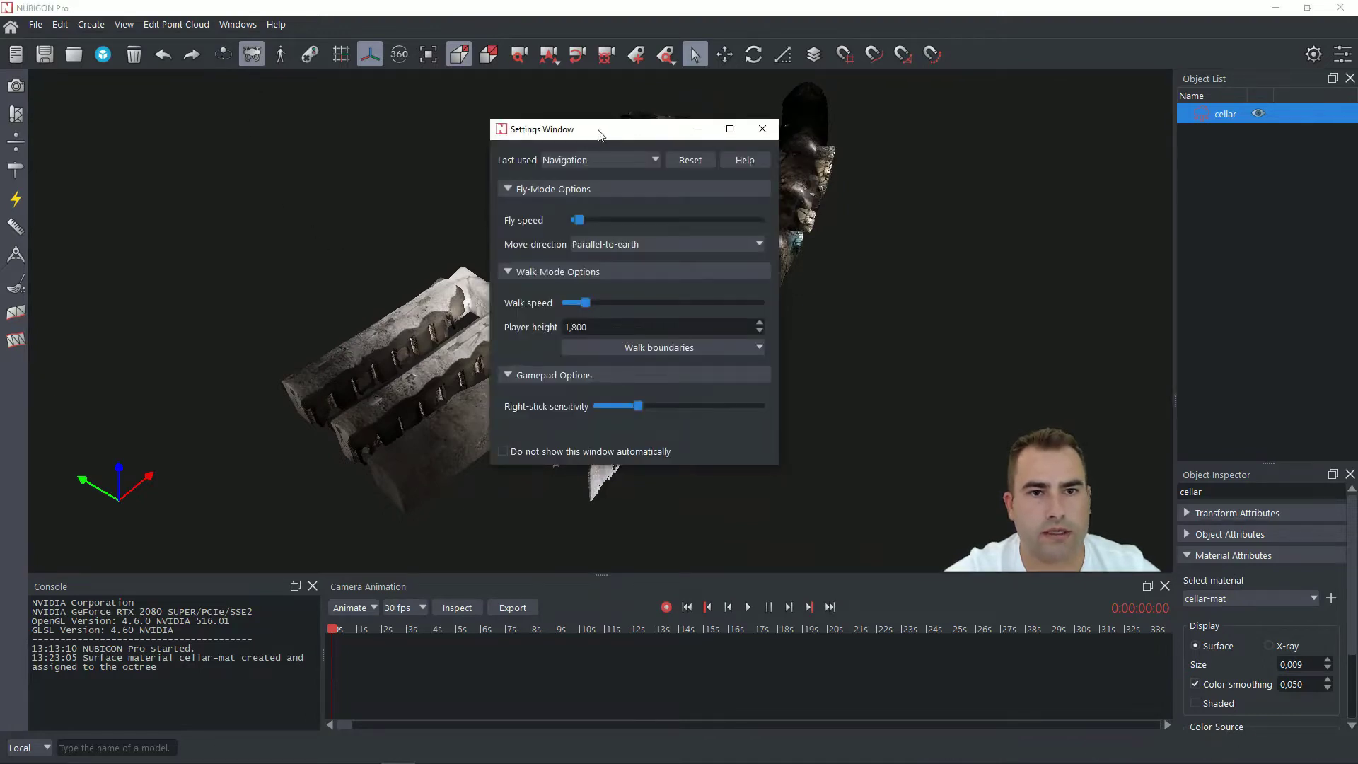
{"action": "mouse_move", "coordinate": [598, 134]}
{"action": "left_mouse_down"}
{"action": "mouse_move", "coordinate": [630, 139]}
{"action": "mouse_move", "coordinate": [580, 147]}
{"action": "left_mouse_up"}
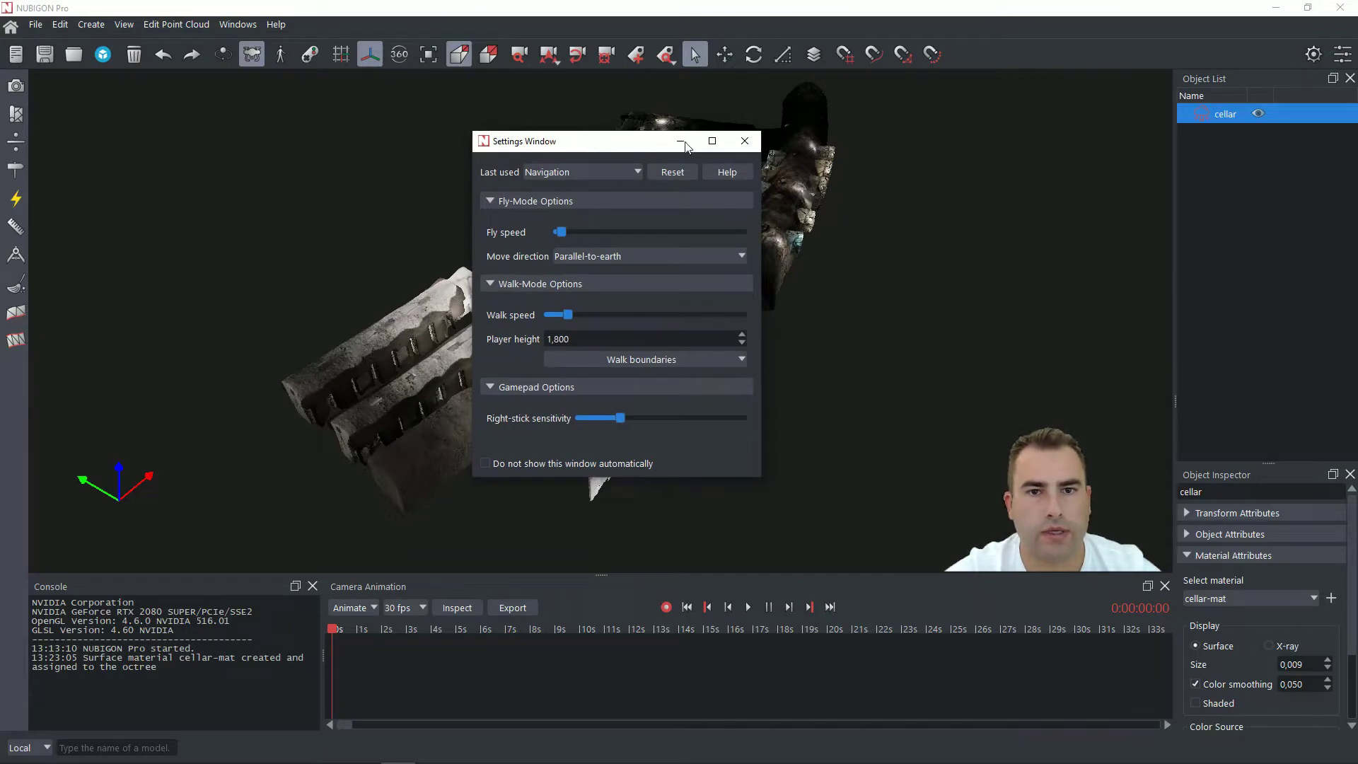
{"action": "left_click", "coordinate": [744, 142]}
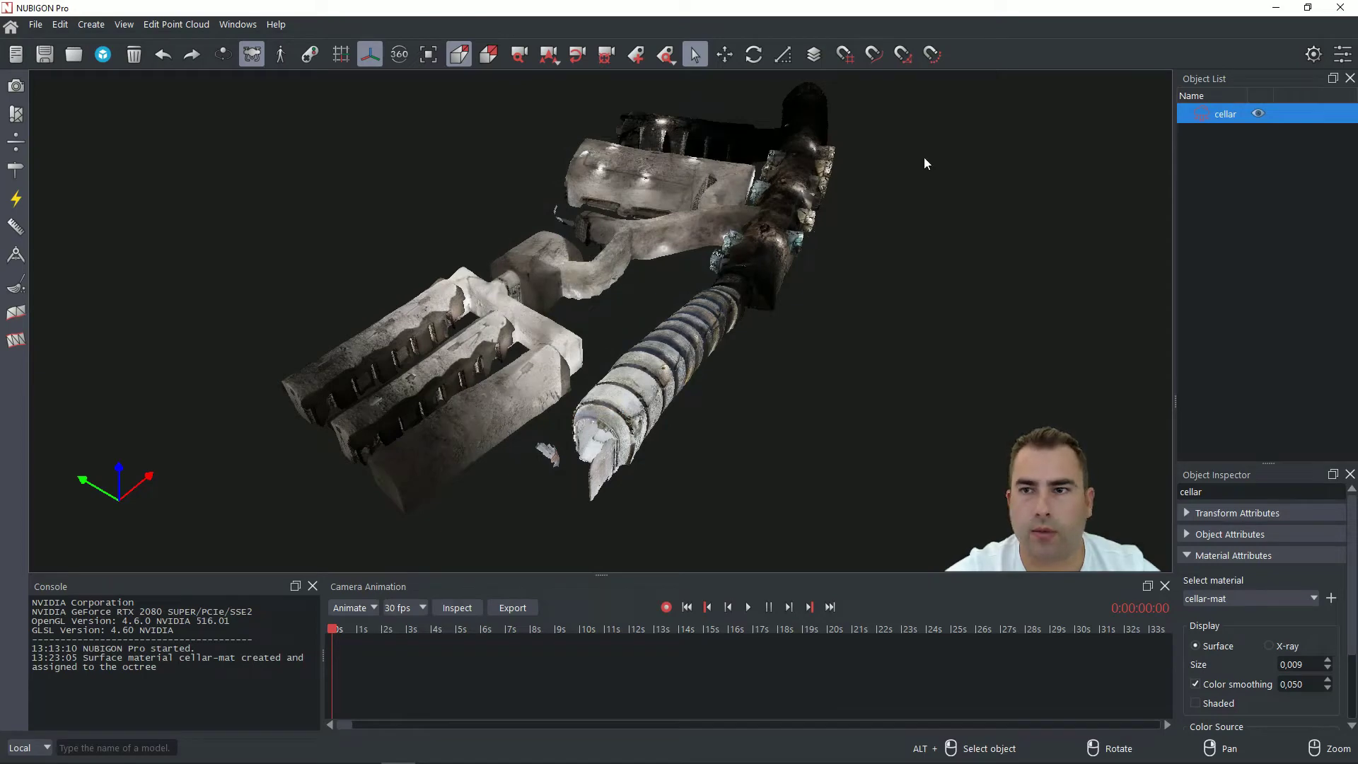
Lower the fly speed slightly in the navigation settings and choose Parallel-to-earth as the move direction.
{"action": "left_click", "coordinate": [1314, 55]}
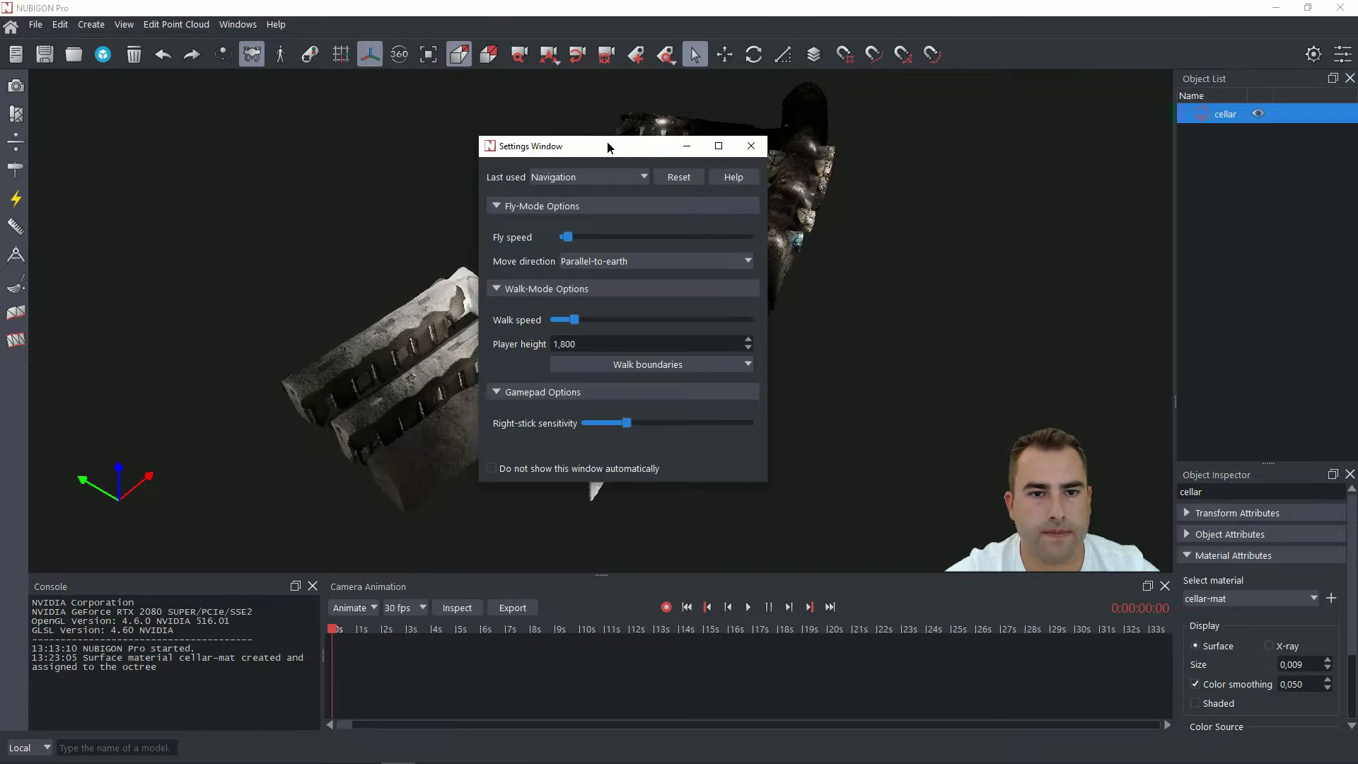
{"action": "left_click_drag", "start_coordinate": [608, 147], "coordinate": [614, 153]}
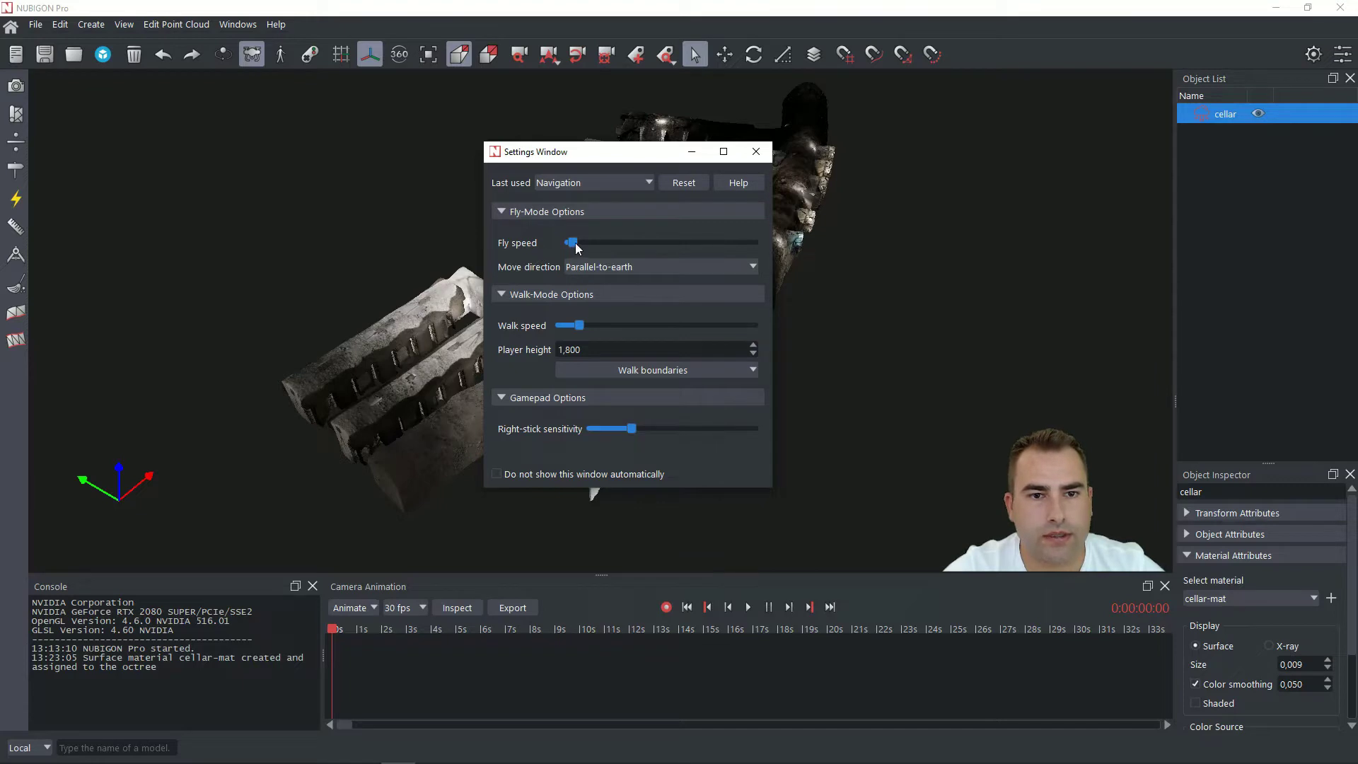
{"action": "mouse_move", "coordinate": [575, 244]}
{"action": "left_mouse_down"}
{"action": "mouse_move", "coordinate": [718, 245]}
{"action": "mouse_move", "coordinate": [569, 256]}
{"action": "mouse_move", "coordinate": [762, 251]}
{"action": "mouse_move", "coordinate": [574, 256]}
{"action": "left_mouse_up"}
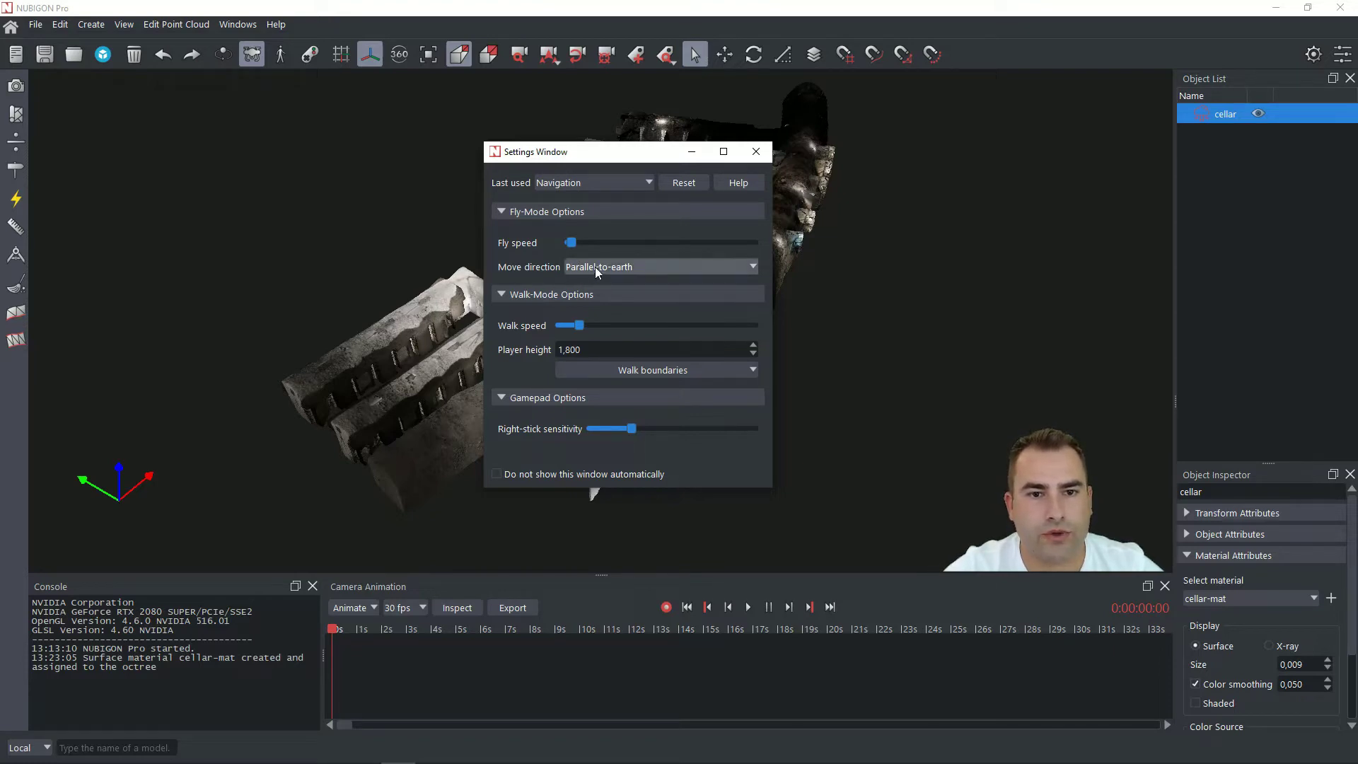
{"action": "left_click", "coordinate": [646, 266]}
{"action": "left_click", "coordinate": [645, 269]}
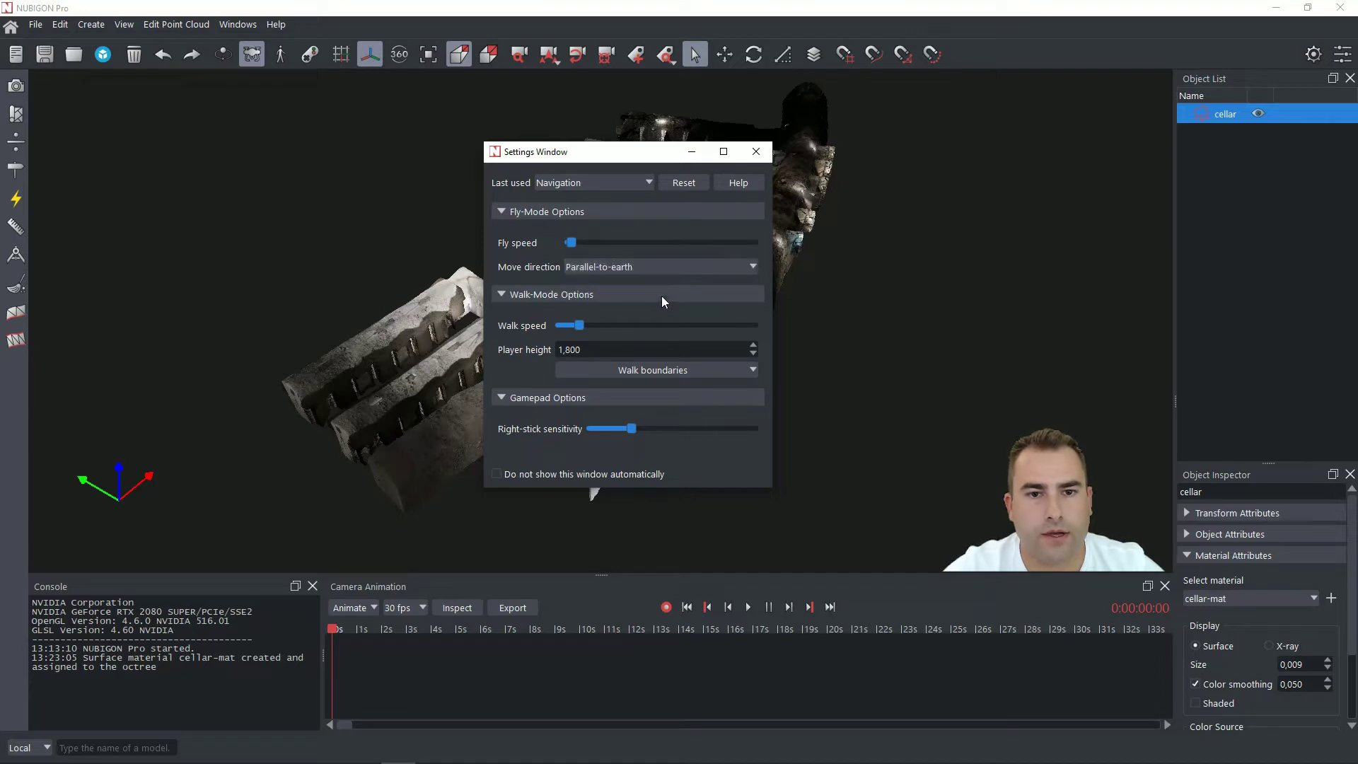
{"action": "left_click", "coordinate": [755, 156]}
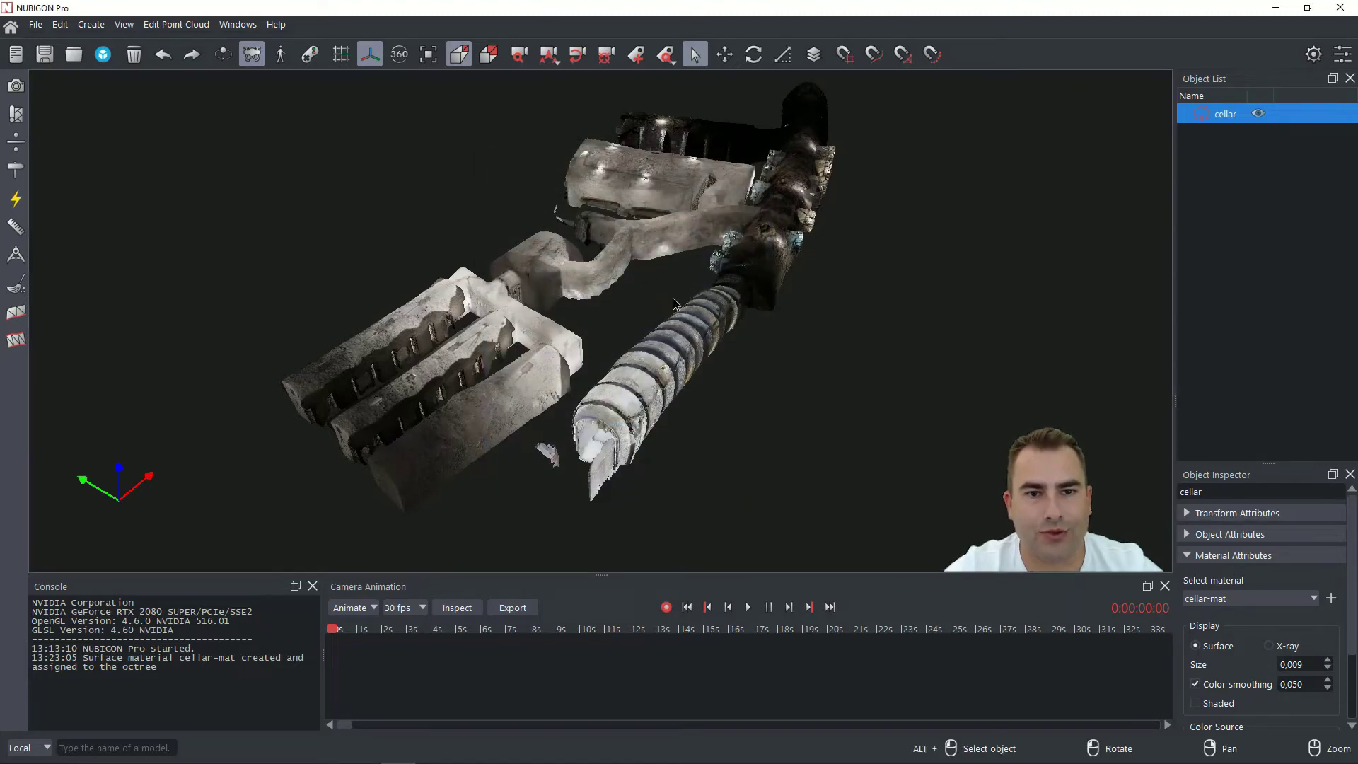
Look around the cellar model in fly mode and try moving forward, backward, sideways, and up and down.
{"action": "left_click_drag", "start_coordinate": [642, 286], "coordinate": [670, 326]}
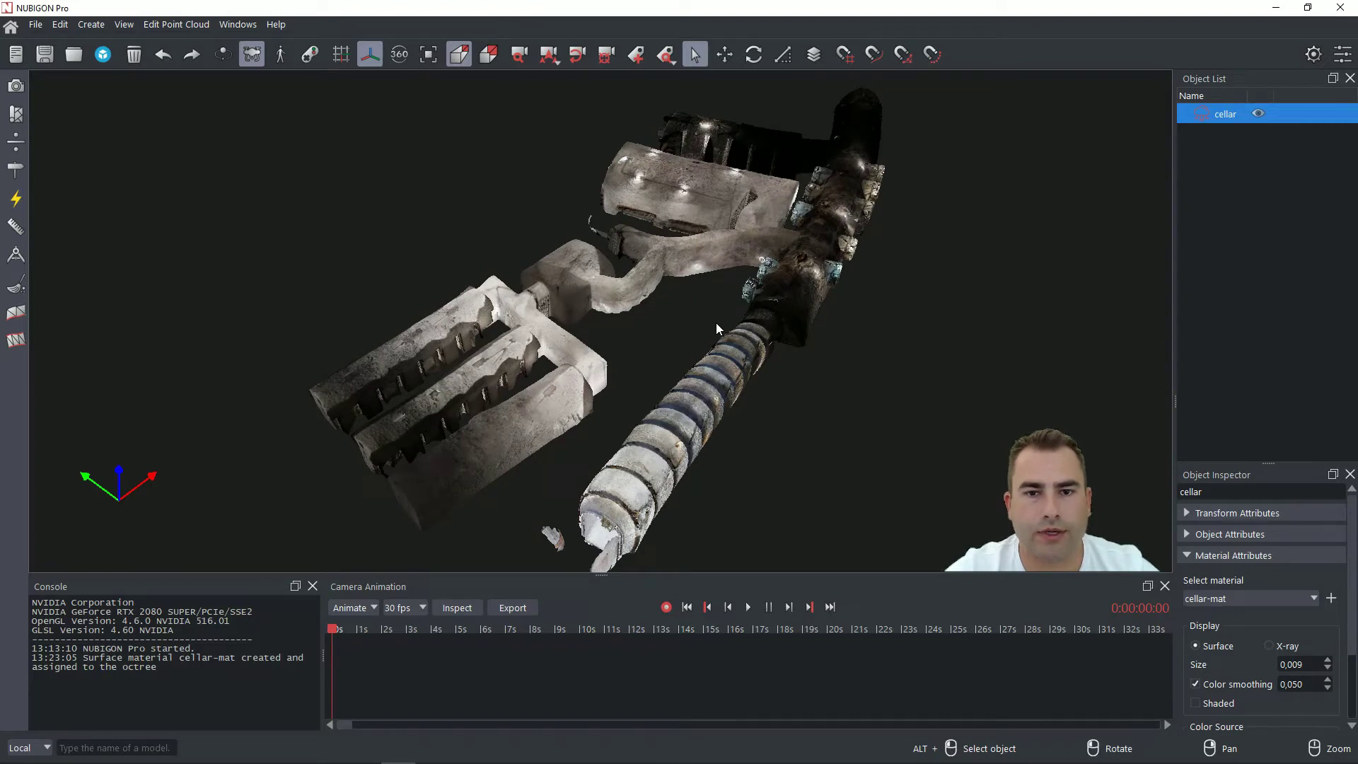
{"action": "left_click_drag", "start_coordinate": [781, 276], "coordinate": [745, 263]}
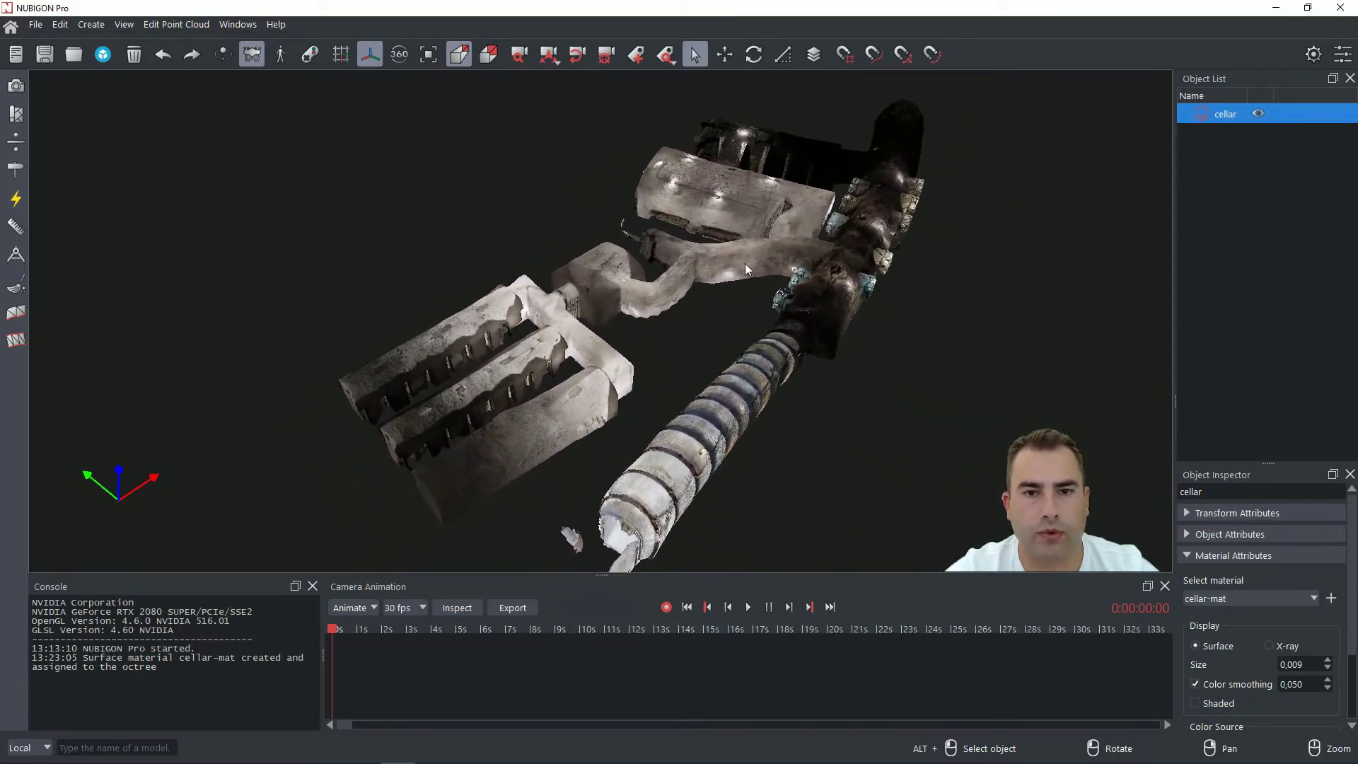
{"action": "key", "text": "w"}
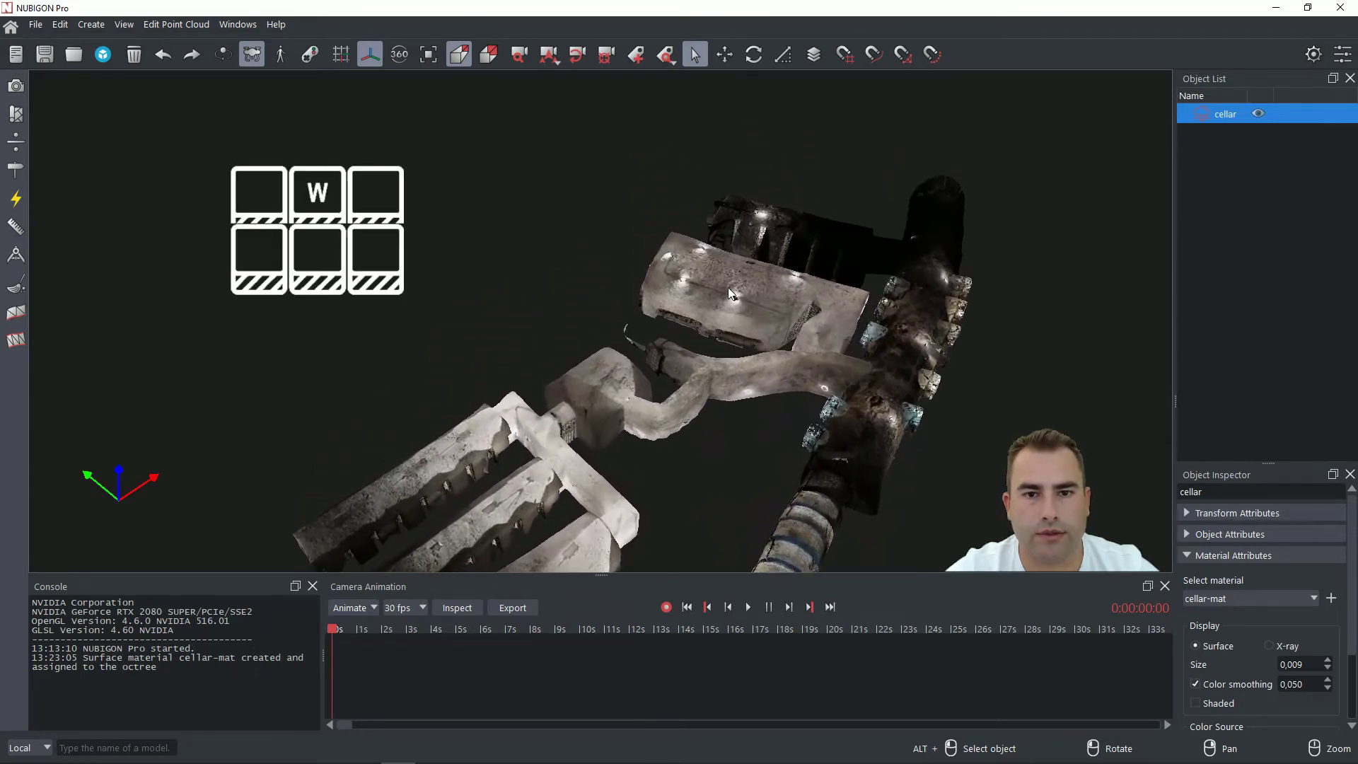
{"action": "key", "text": "s"}
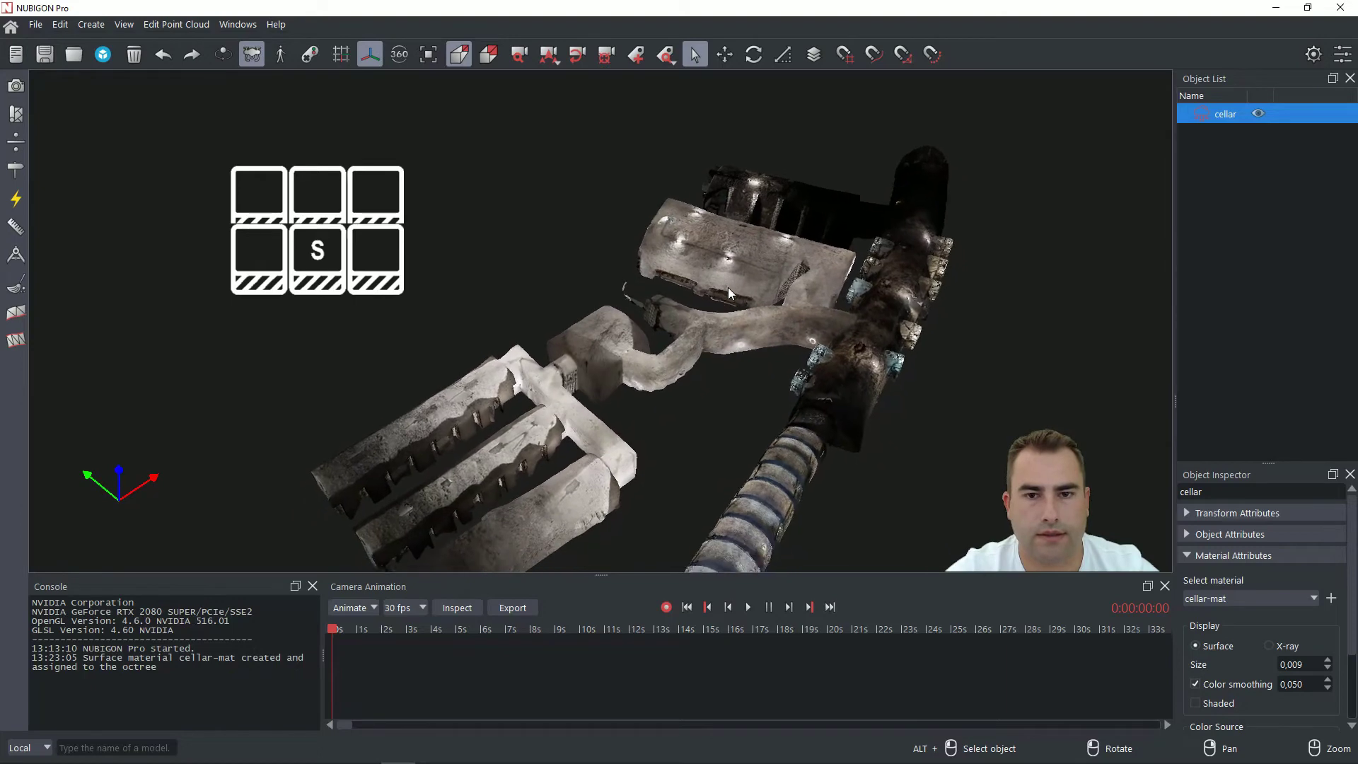
{"action": "key", "text": "a"}
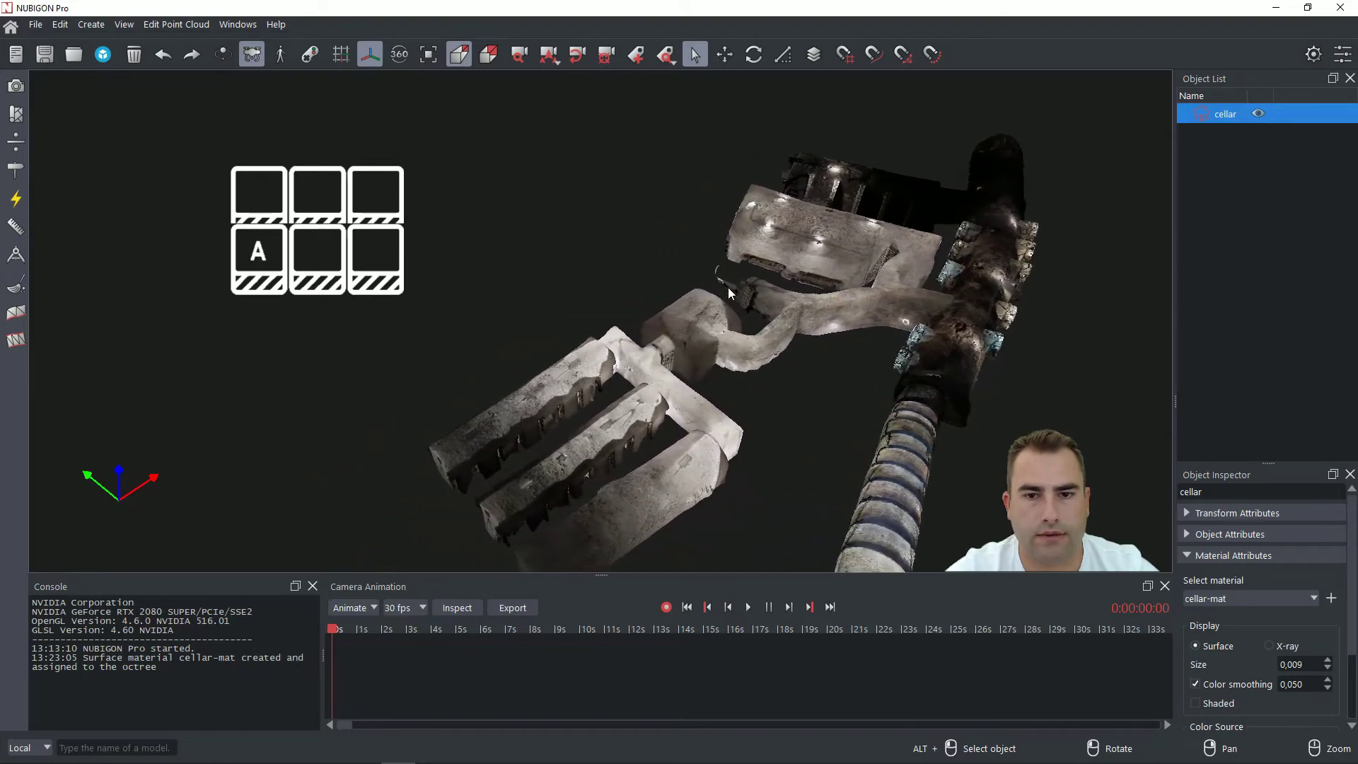
{"action": "key", "text": "d"}
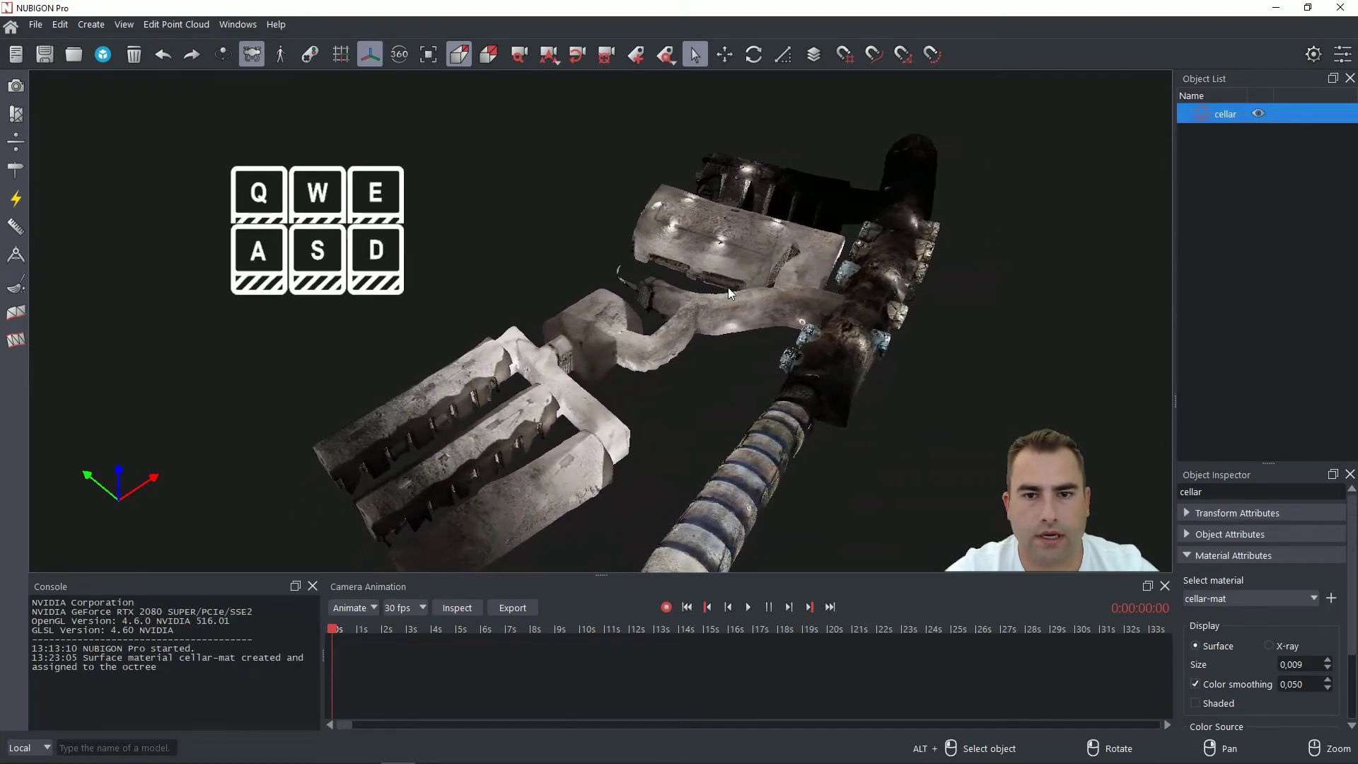
{"action": "key", "text": "q"}
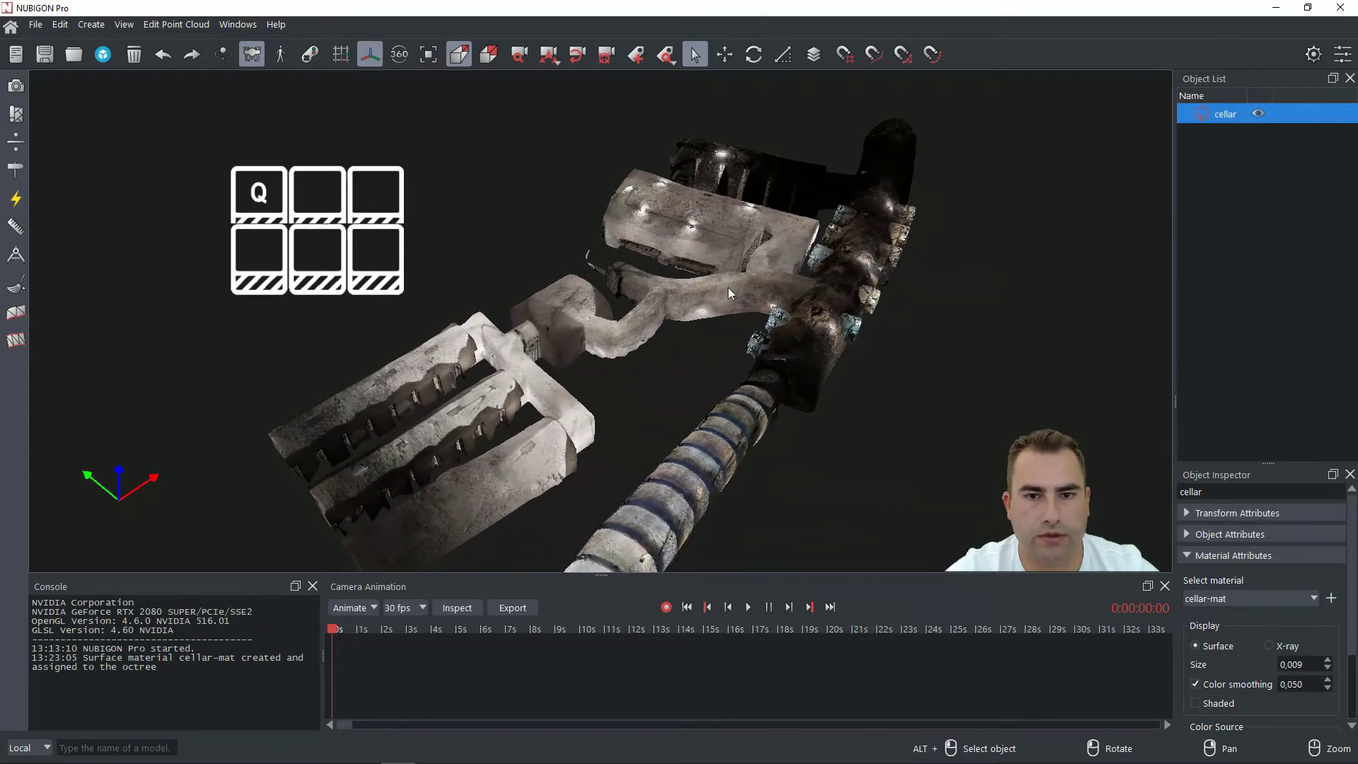
{"action": "key", "text": "e"}
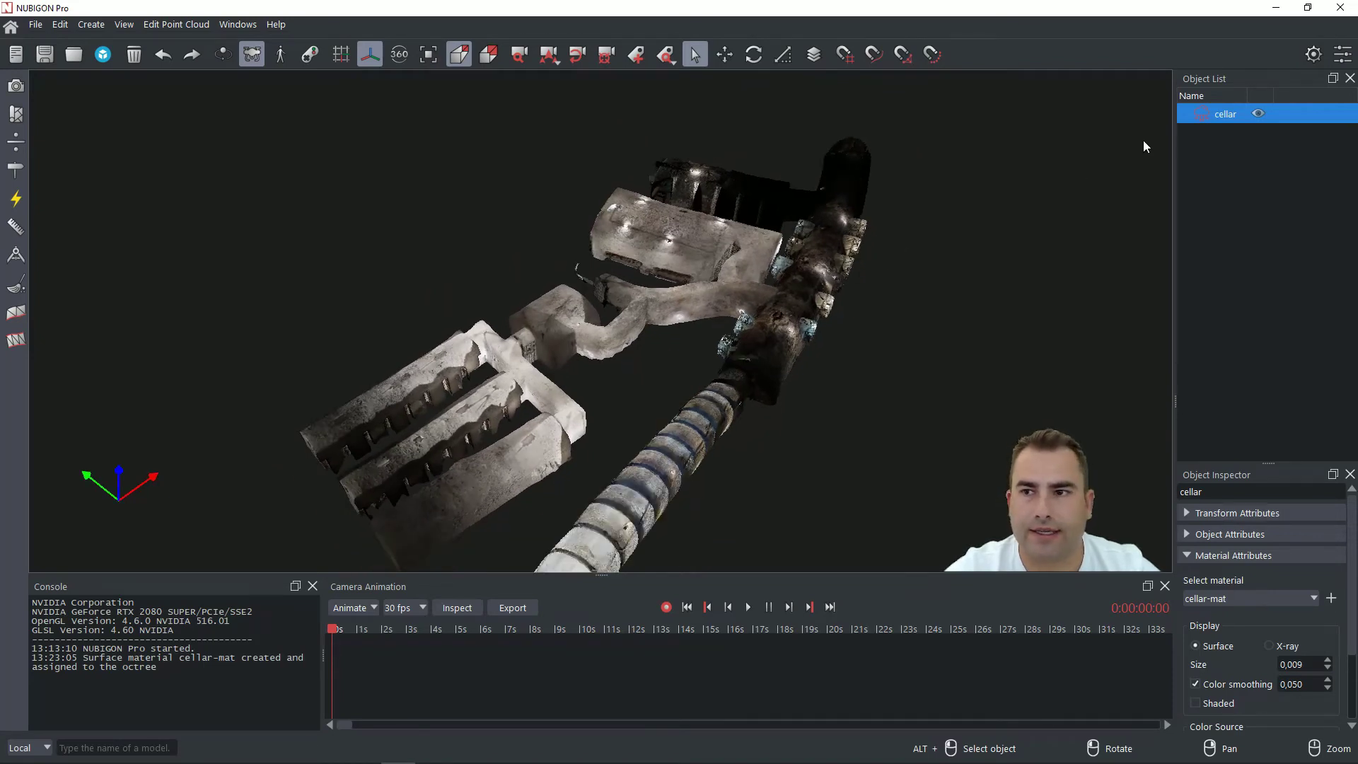
Set the fly-mode move direction to Look-at in the navigation settings.
{"action": "left_click", "coordinate": [1310, 56]}
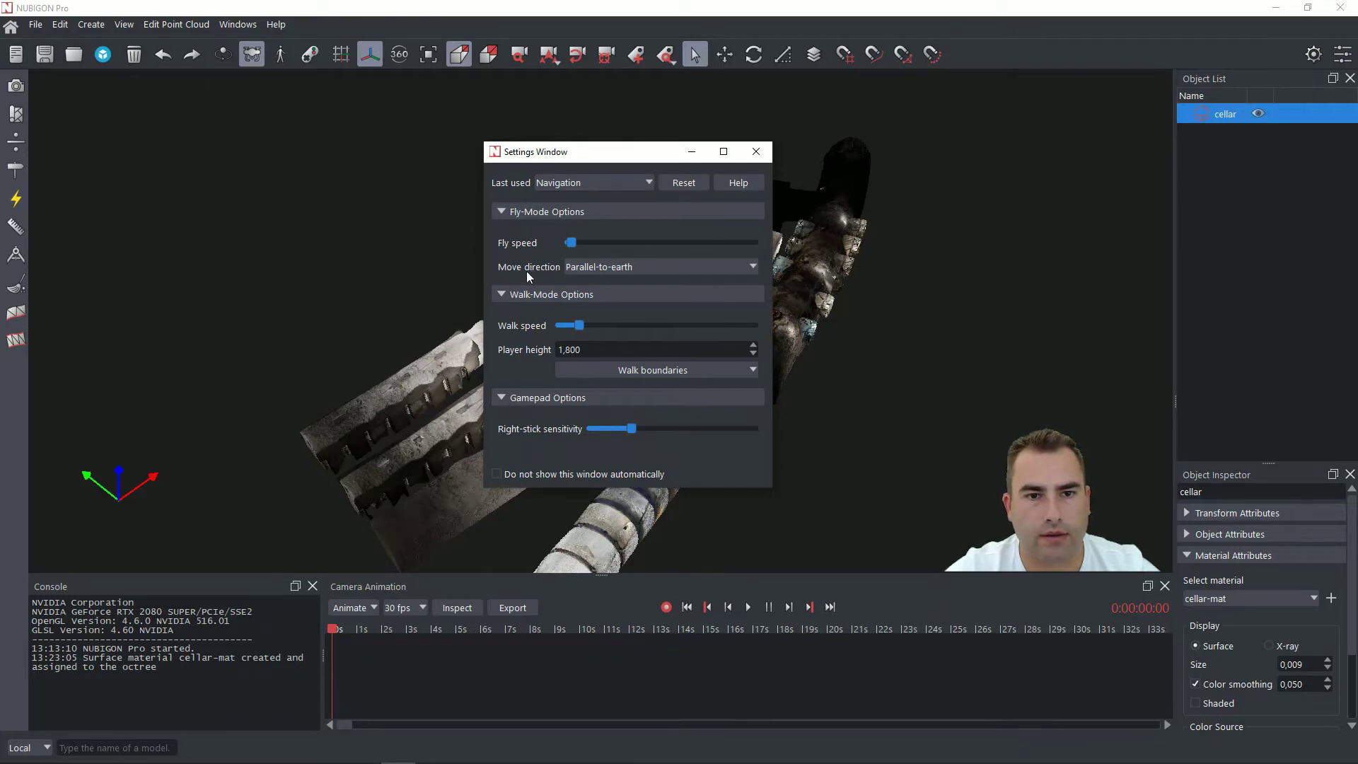
{"action": "left_click", "coordinate": [622, 267]}
{"action": "left_click", "coordinate": [621, 290]}
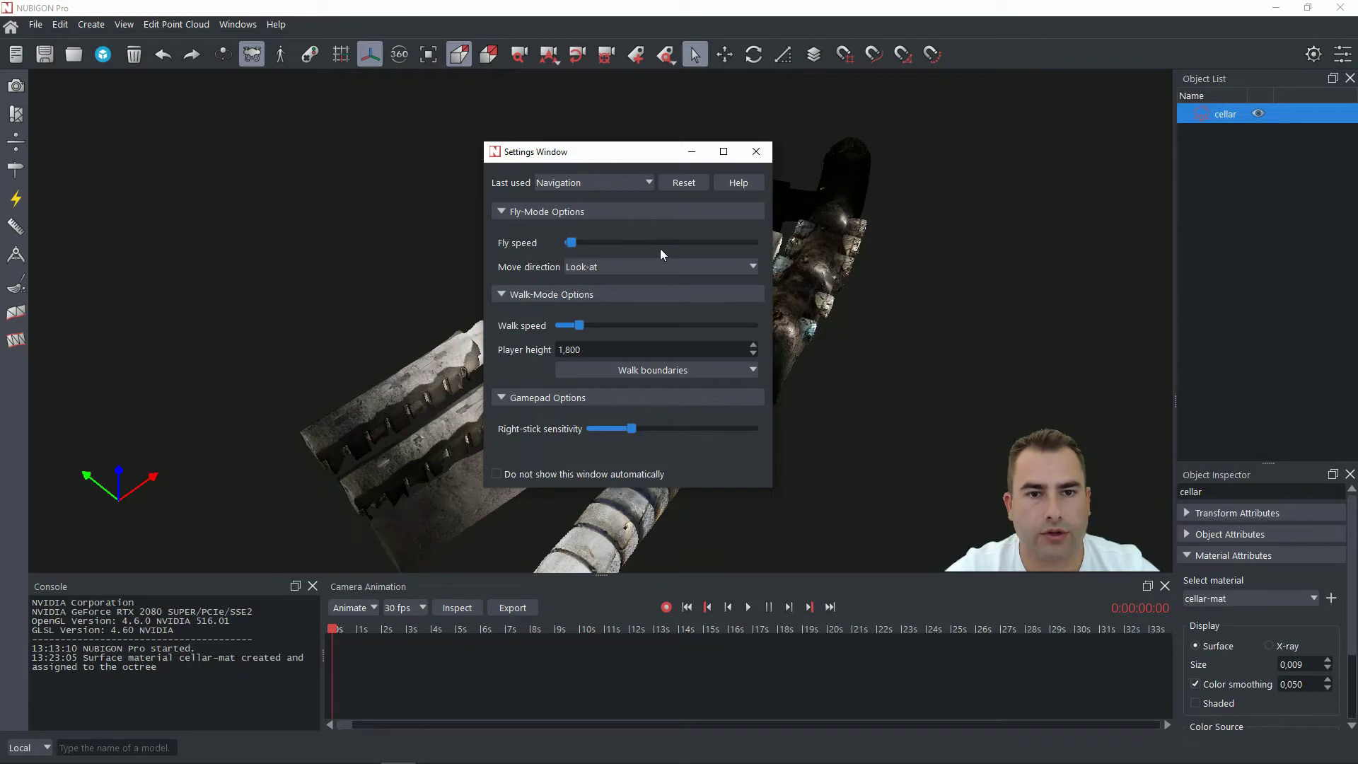
{"action": "left_click", "coordinate": [756, 153]}
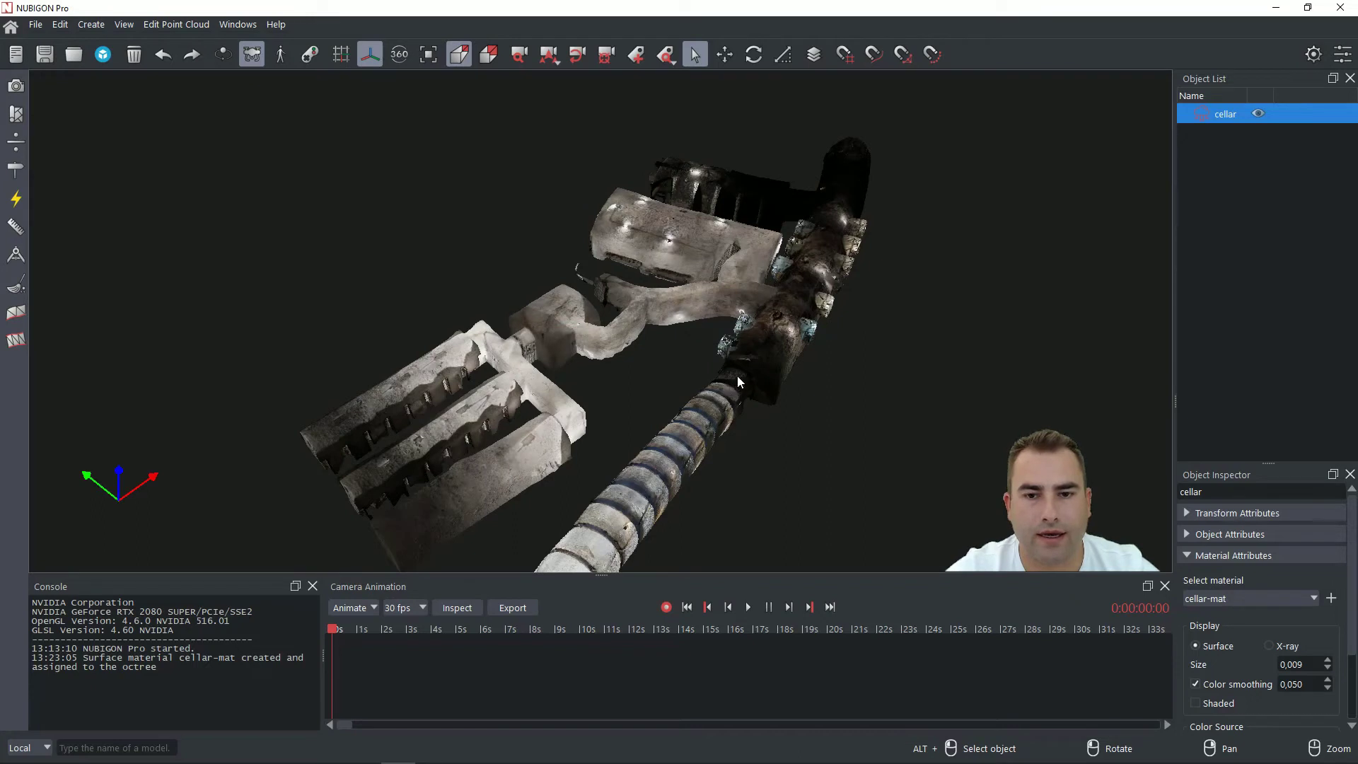
Aim the camera at the ribbed stair tunnel and fly down it, through the barrel passage and iron gate, towards the far end wall.
{"action": "left_click_drag", "start_coordinate": [755, 363], "coordinate": [825, 339]}
{"action": "left_click_drag", "start_coordinate": [756, 402], "coordinate": [770, 397]}
{"action": "left_click_drag", "start_coordinate": [702, 332], "coordinate": [806, 329]}
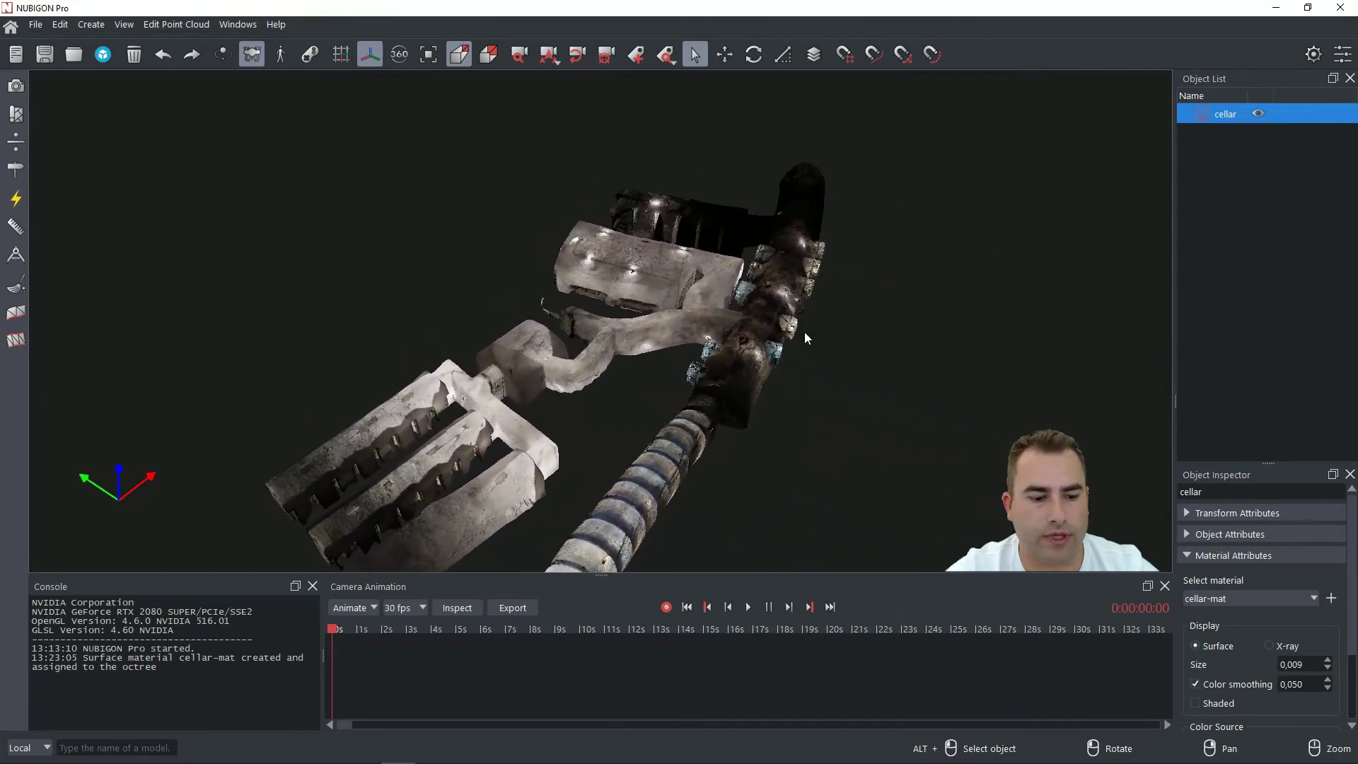
{"action": "left_click_drag", "start_coordinate": [623, 413], "coordinate": [941, 297]}
{"action": "key", "text": "w"}
{"action": "scroll", "coordinate": [845, 388], "scroll_direction": "up", "scroll_amount": 10}
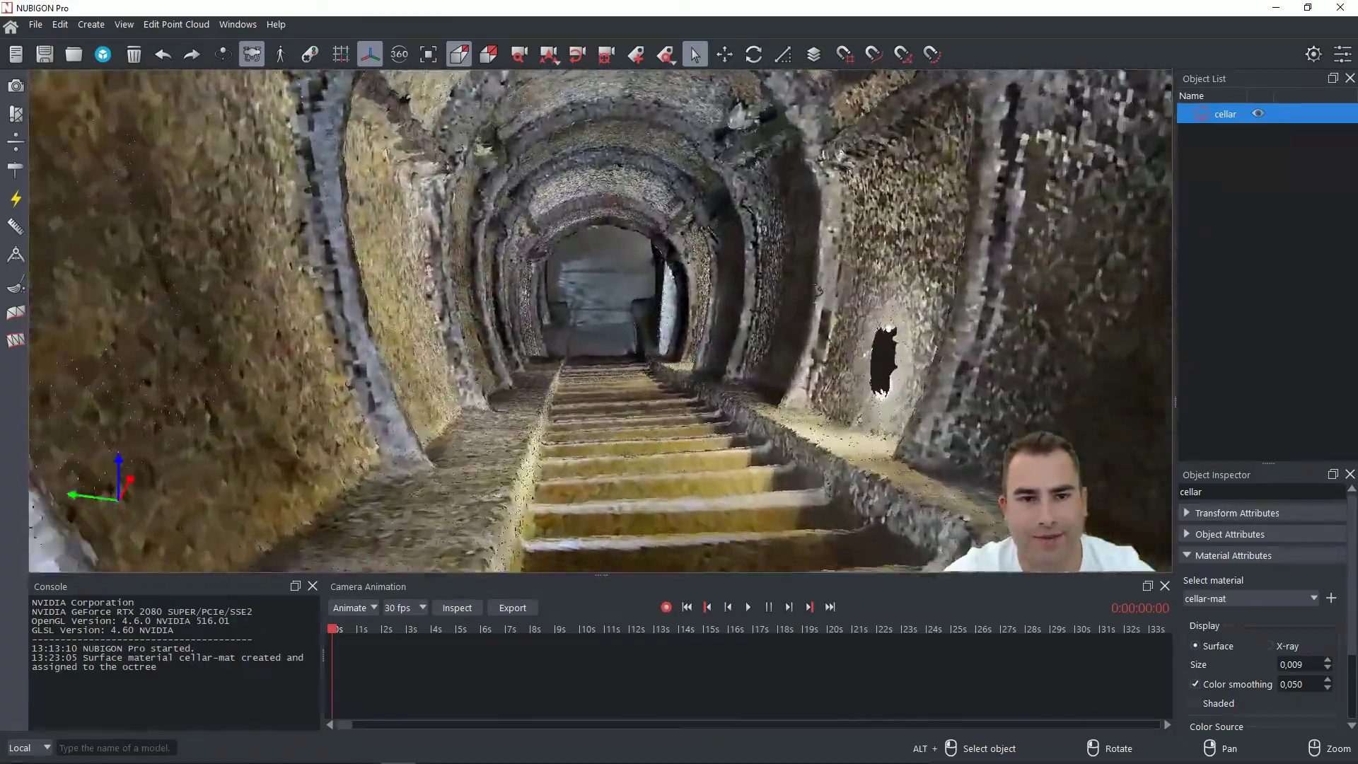
{"action": "scroll", "coordinate": [846, 387], "scroll_direction": "up", "scroll_amount": 10}
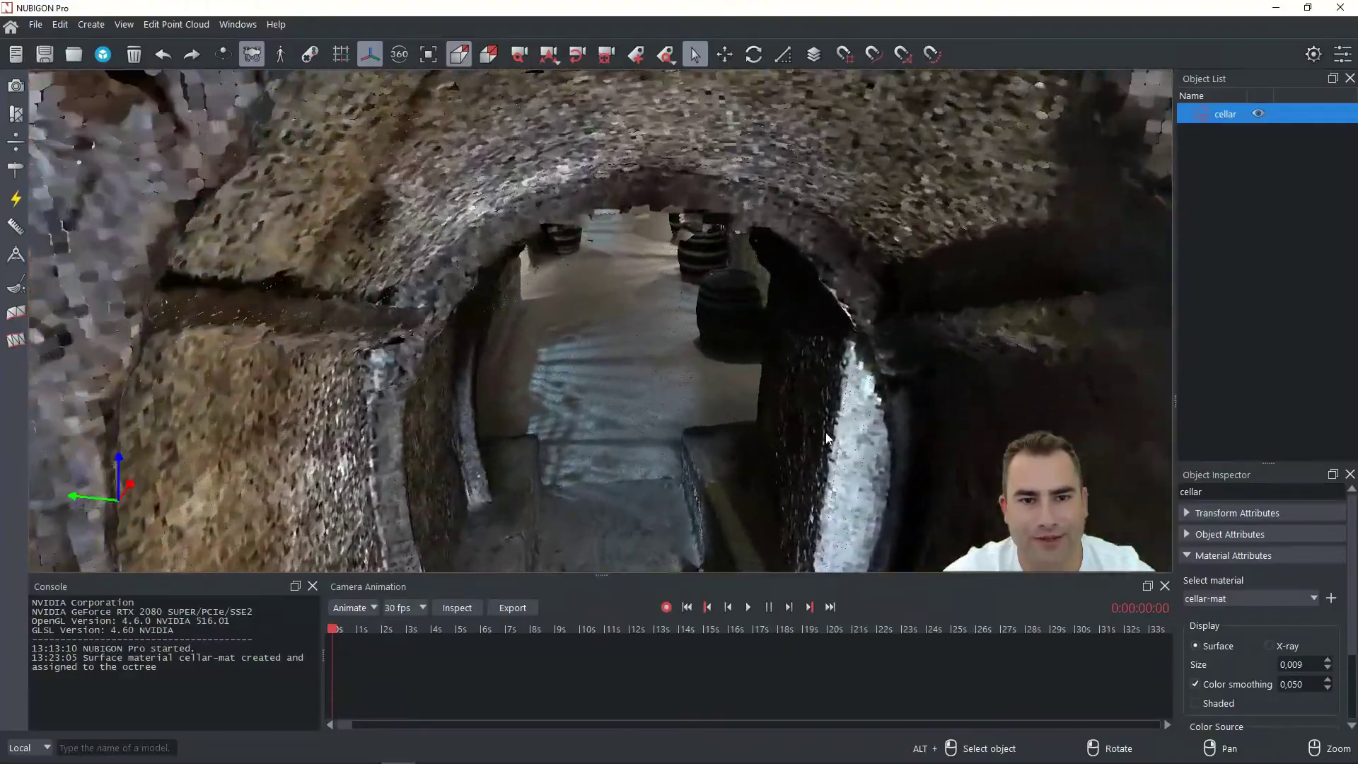
{"action": "scroll", "coordinate": [813, 319], "scroll_direction": "up", "scroll_amount": 10}
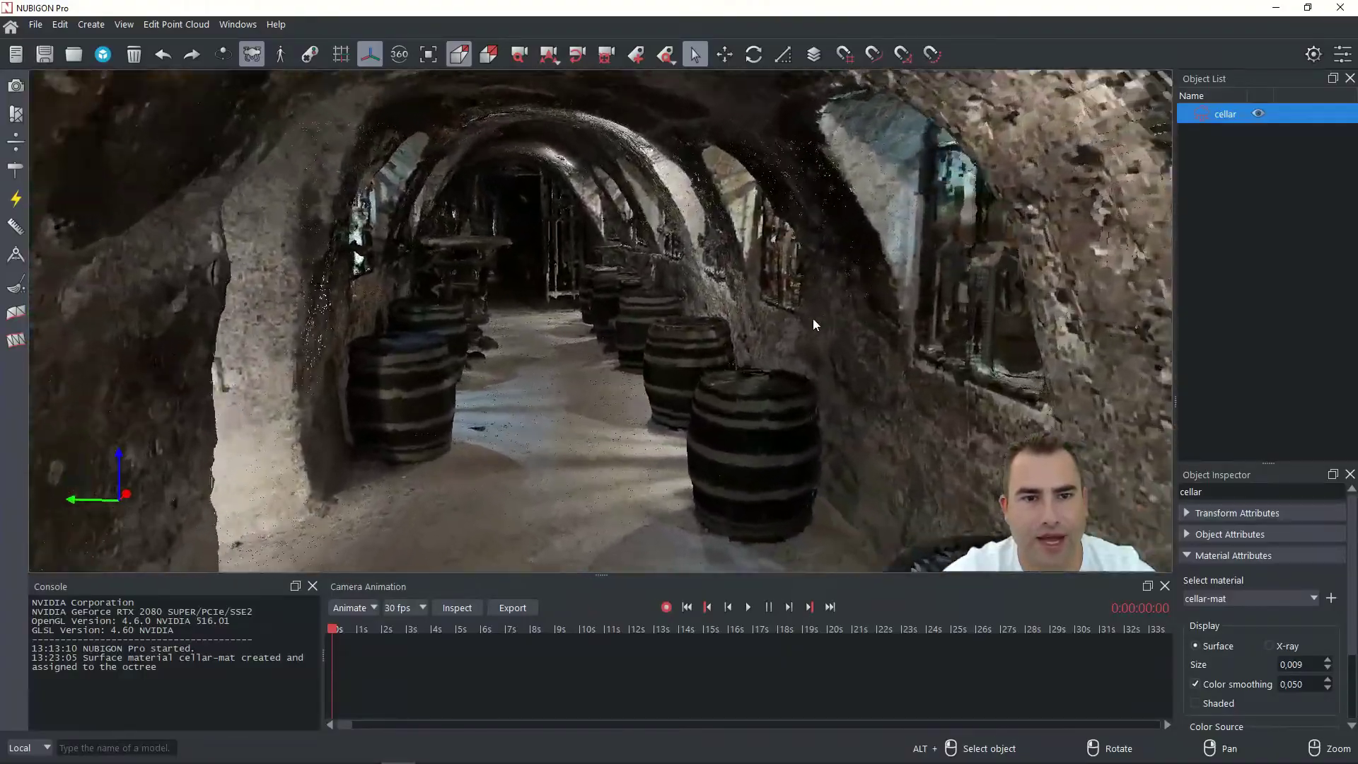
{"action": "scroll", "coordinate": [405, 124], "scroll_direction": "up", "scroll_amount": 10}
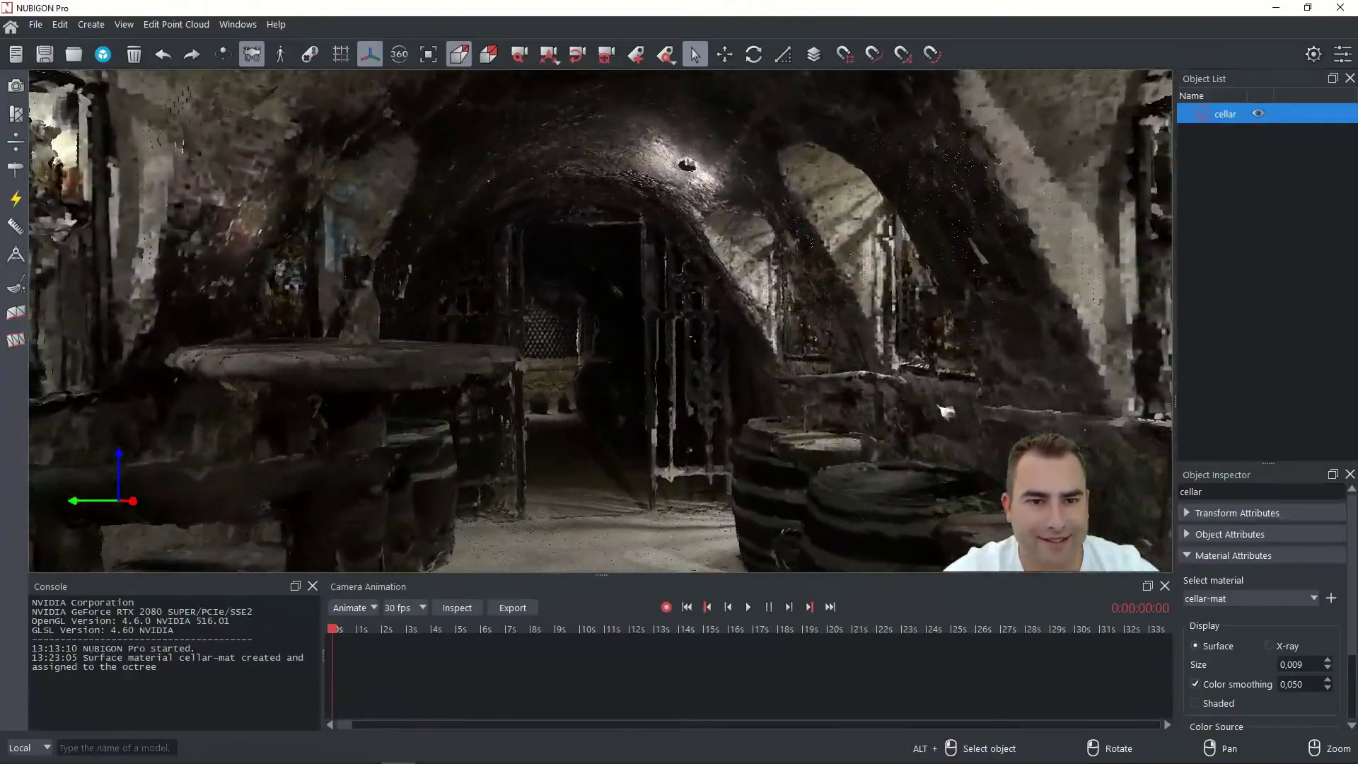
{"action": "scroll", "coordinate": [608, 353], "scroll_direction": "up", "scroll_amount": 5}
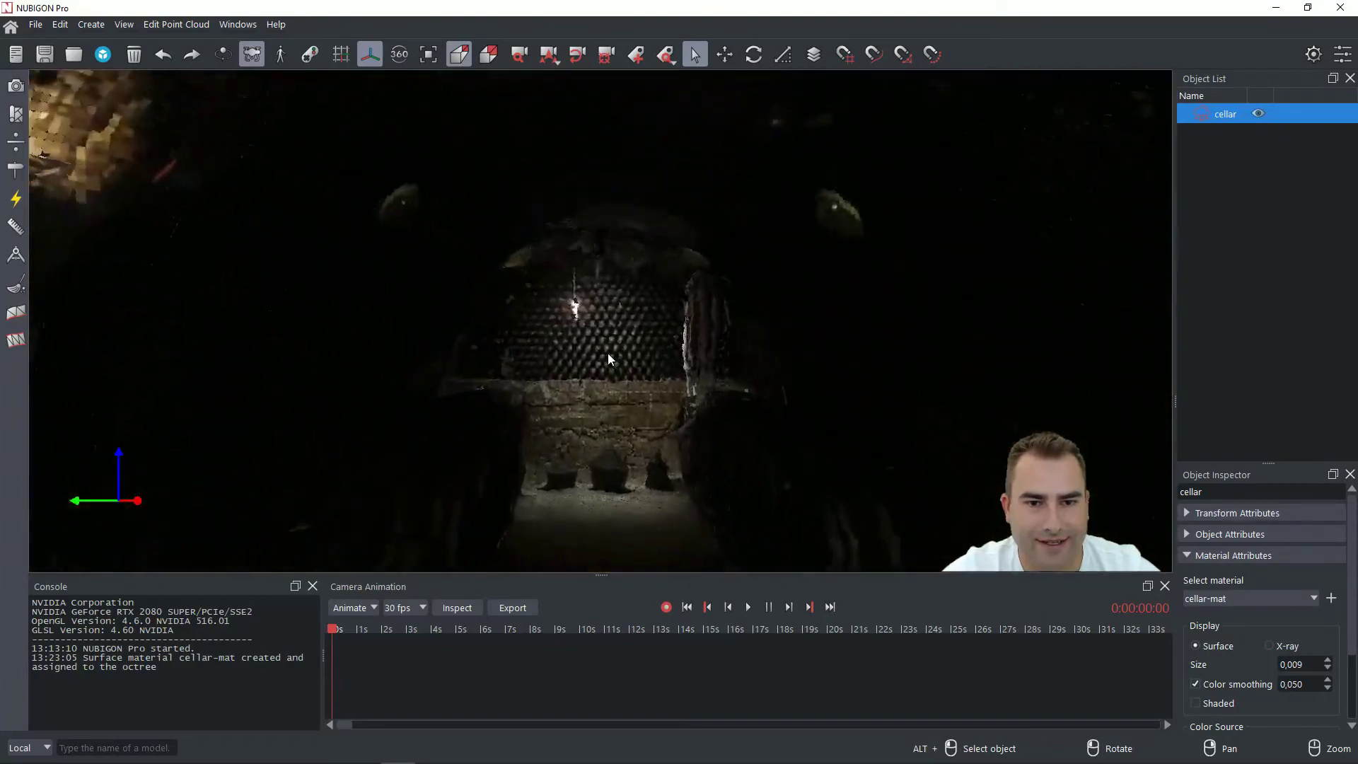